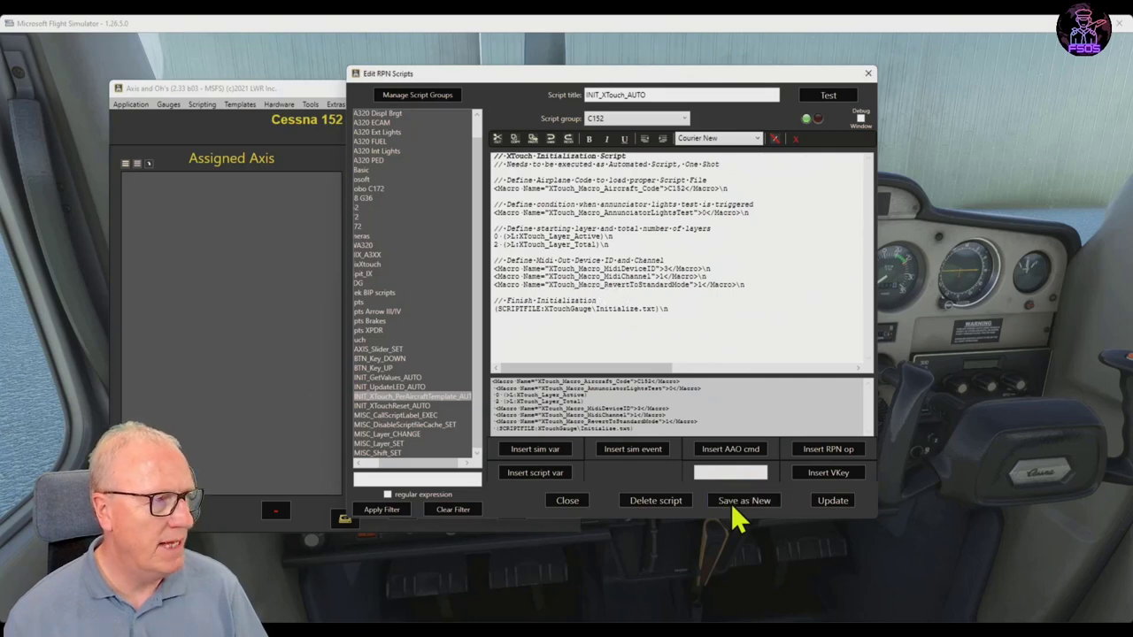
Close the INIT_XTouch_AUTO script editor, keeping the script saved in group C152.
left_click(867, 75)
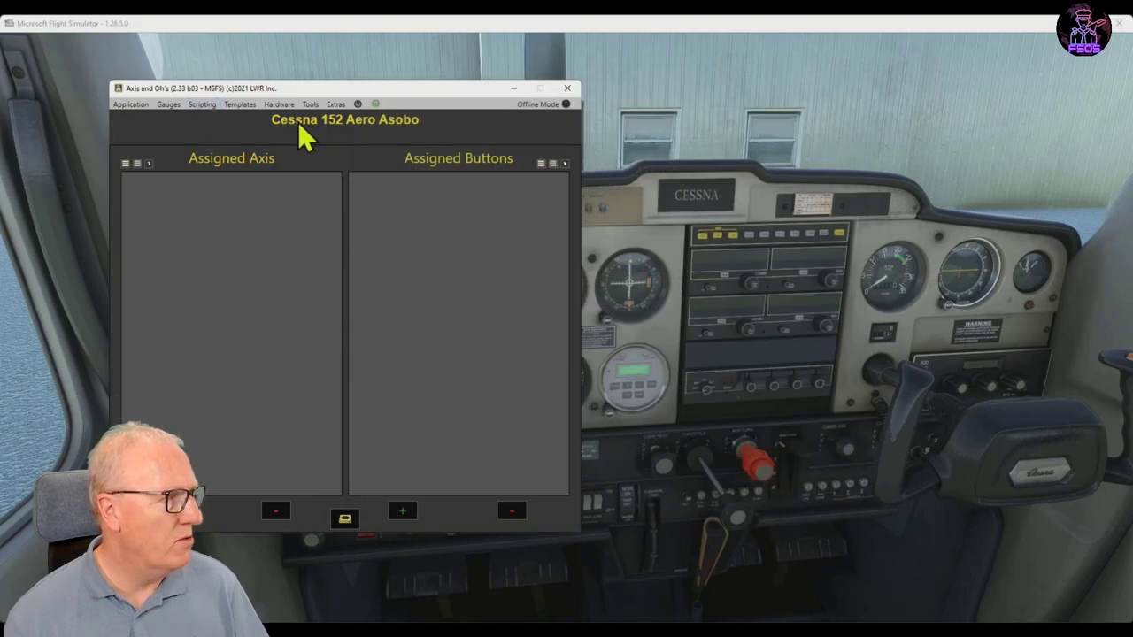
Apply the XTouch template to the Cessna 152 Aero Asobo profile, replacing its existing configuration.
left_click(241, 106)
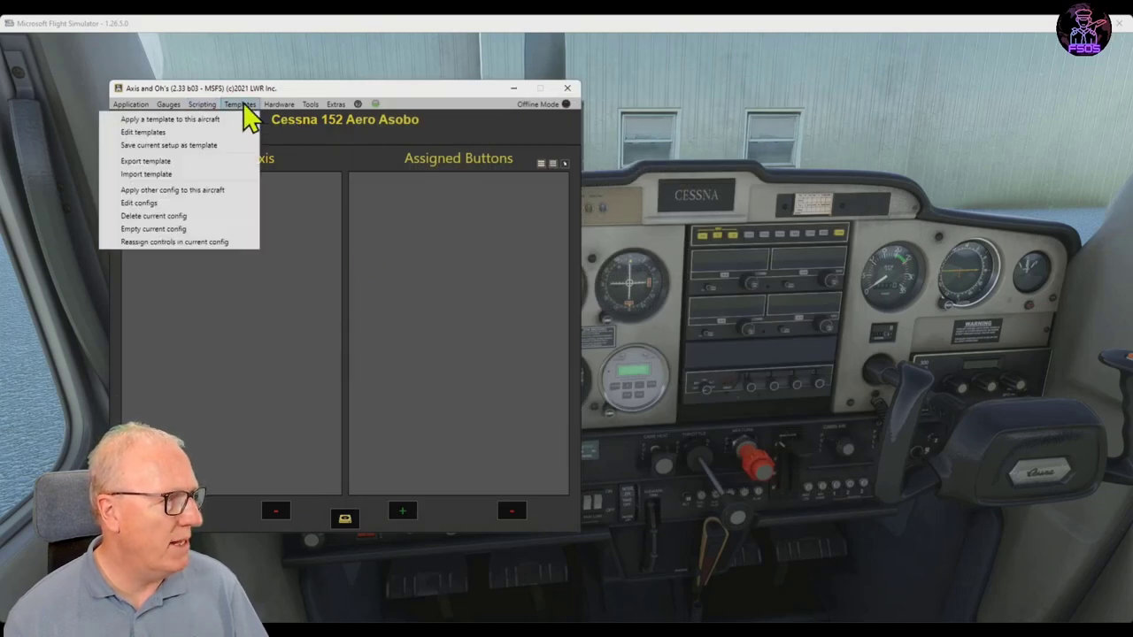
left_click(215, 140)
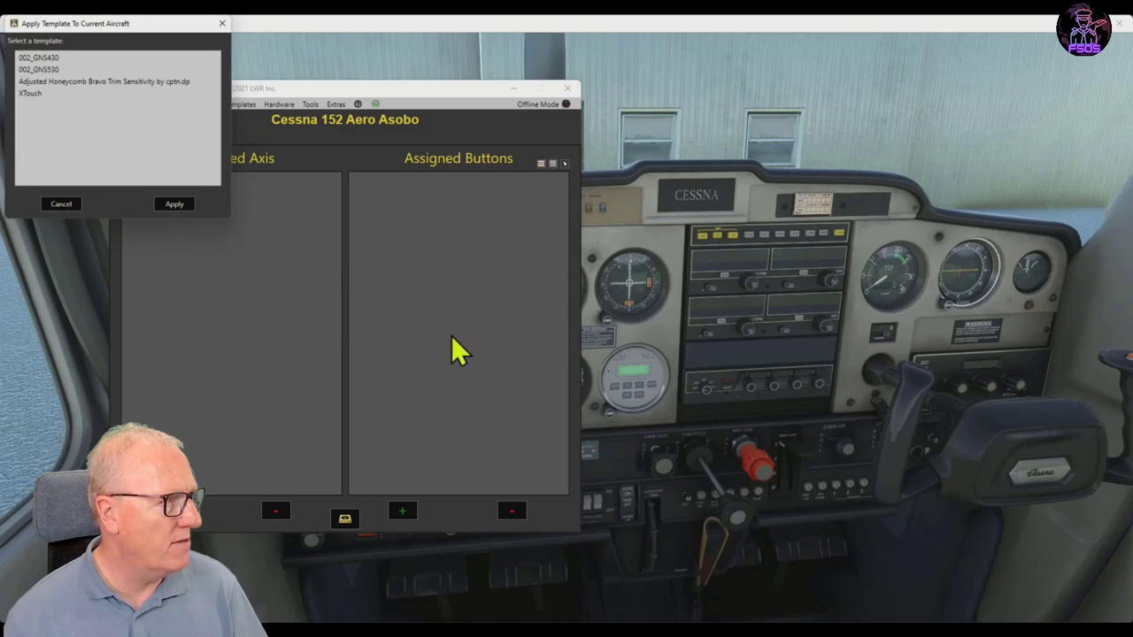
left_click(31, 97)
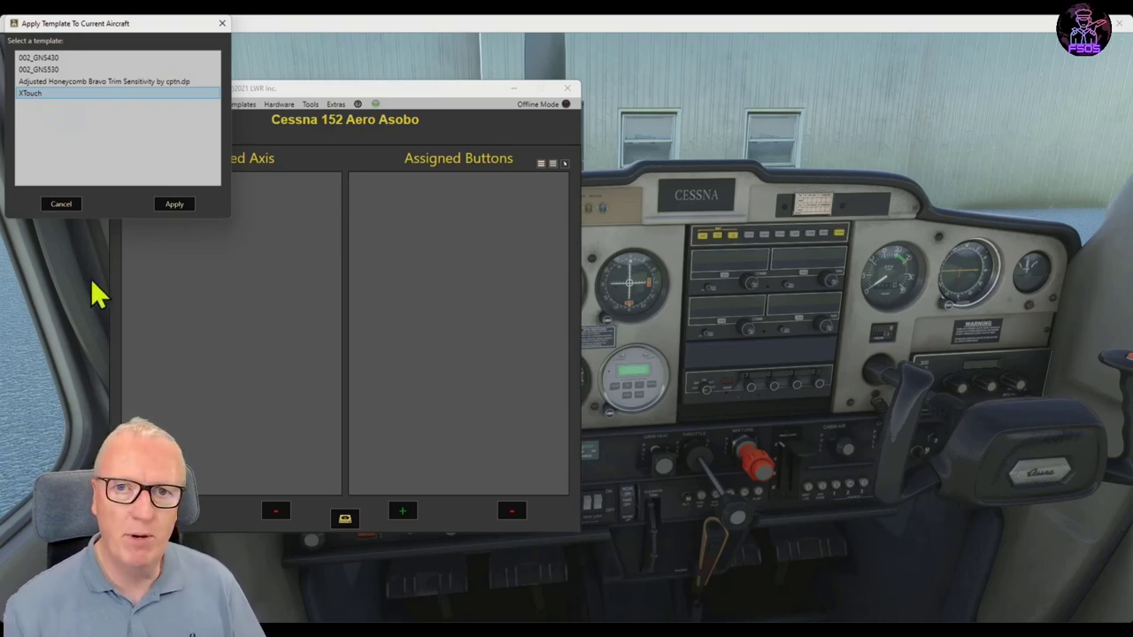
left_click(177, 209)
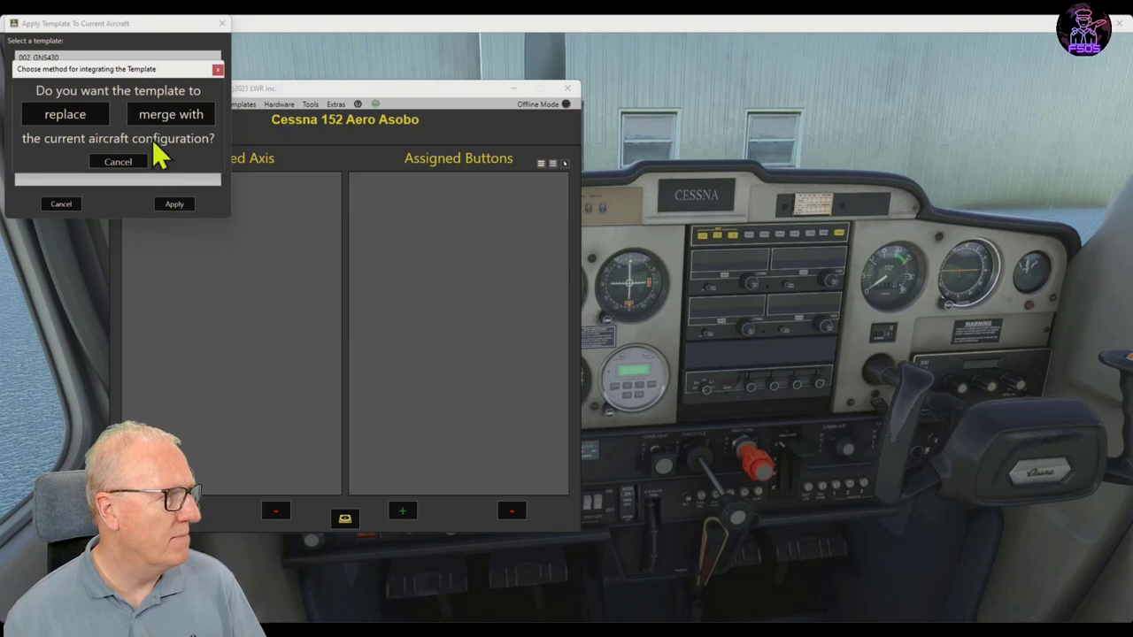
left_click(66, 114)
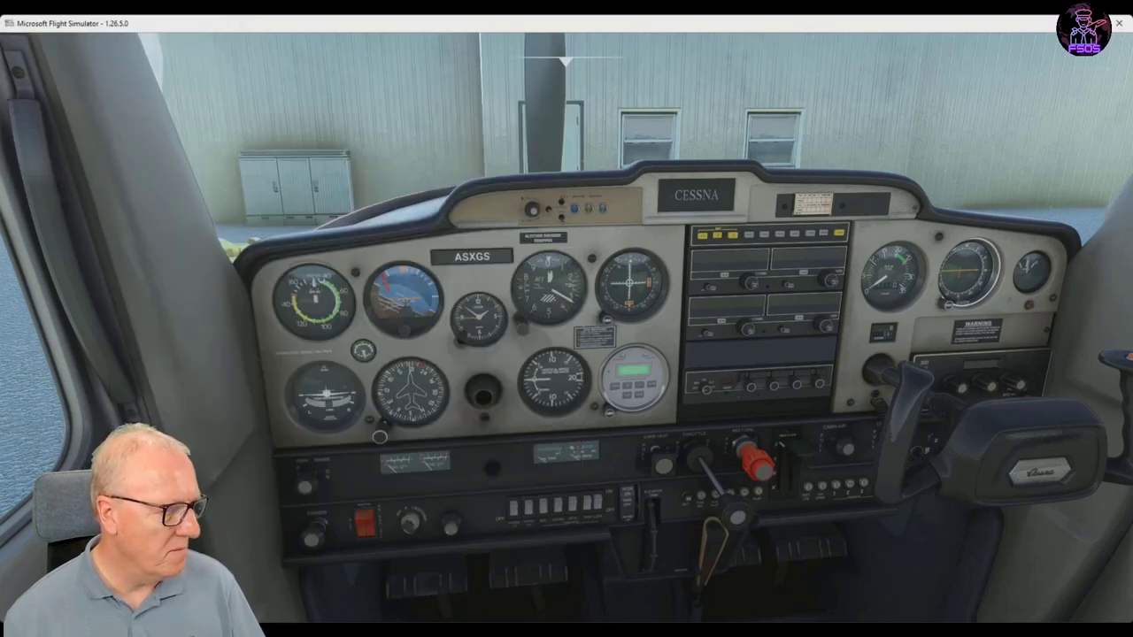
key("alt+Tab")
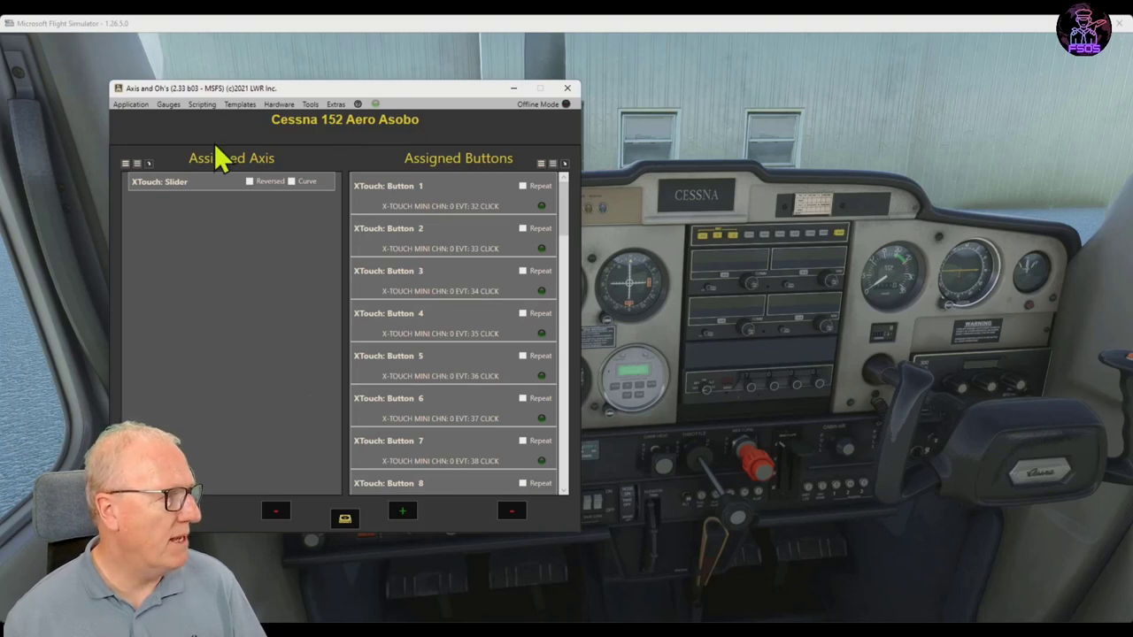
Add C152's INIT_XTouch_AUTO as a one-shot automated script and remove the FBW_A320 XTouch entry.
left_click(204, 105)
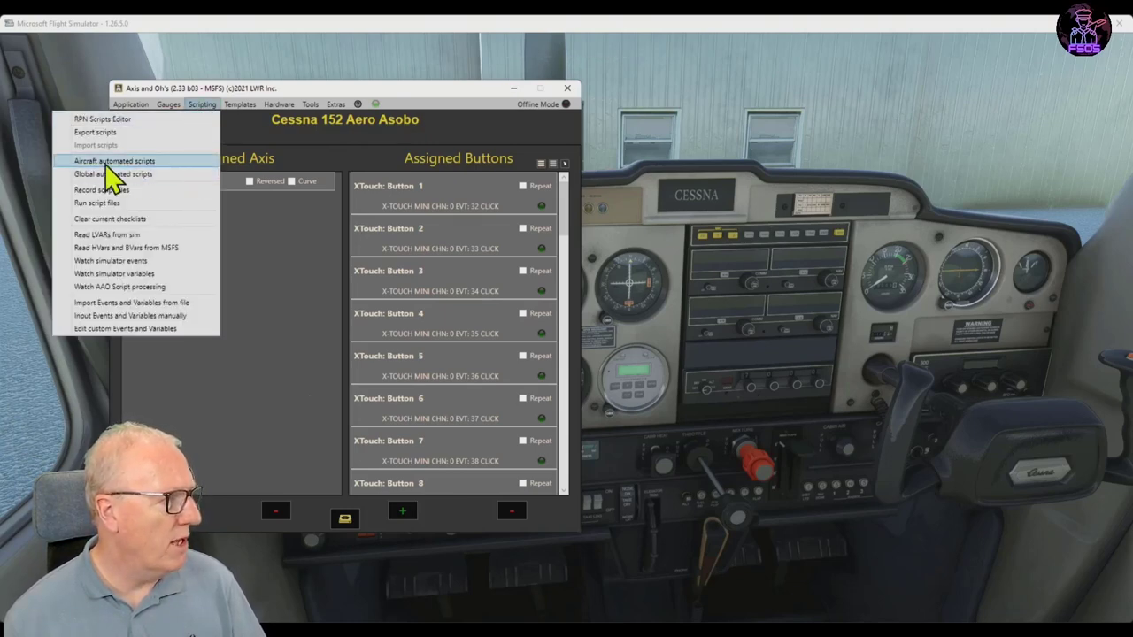
left_click(141, 162)
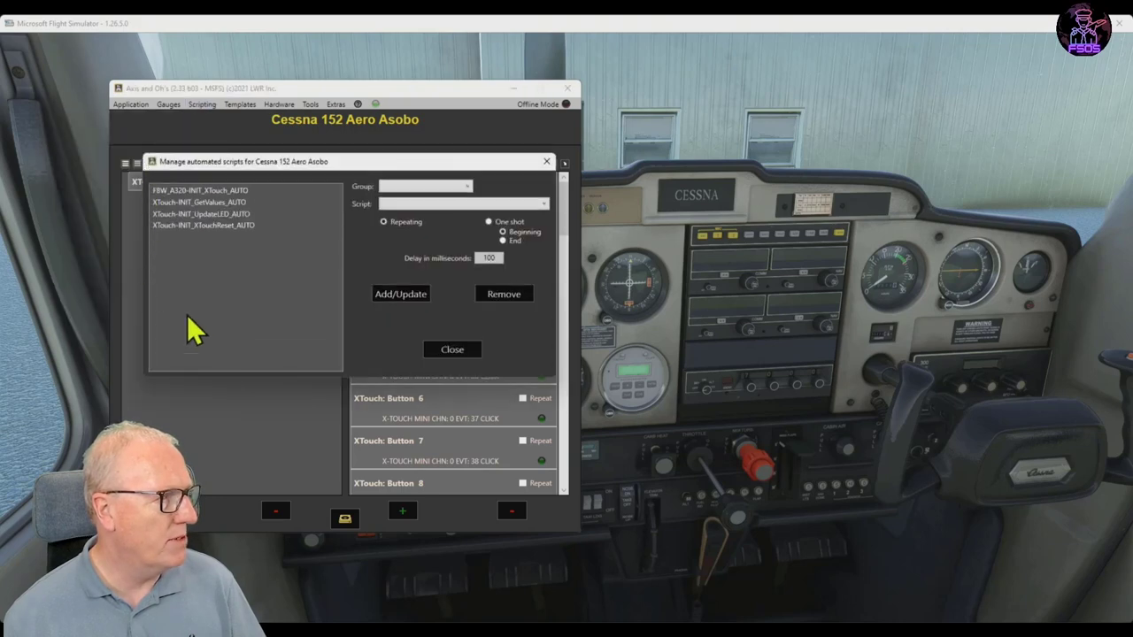
left_click(467, 187)
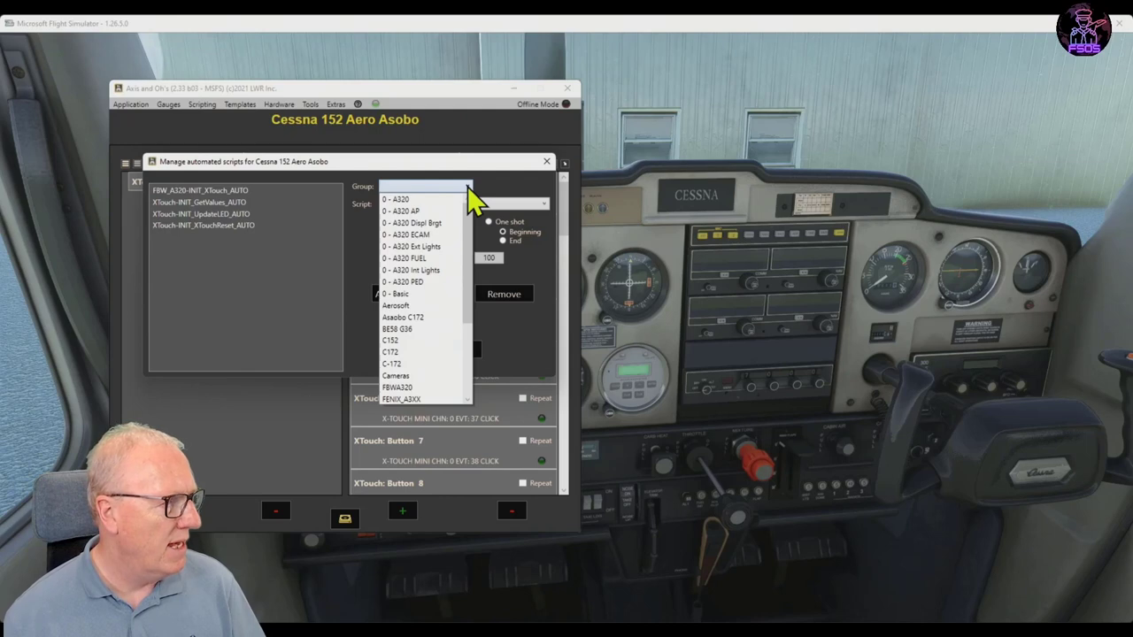
left_click(430, 340)
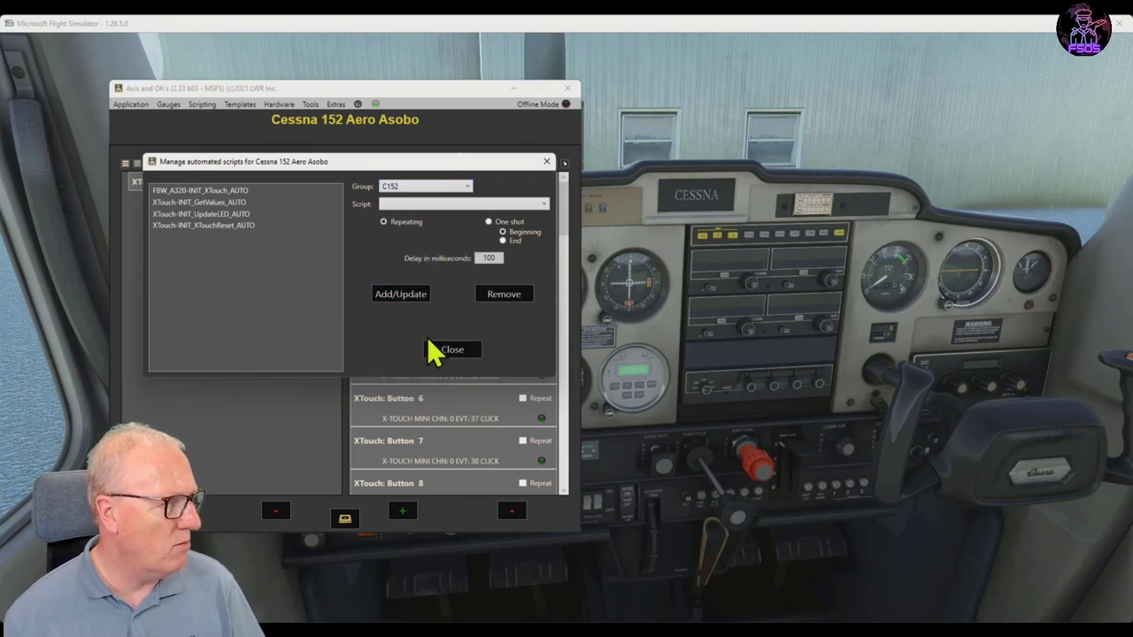
left_click(544, 205)
left_click(482, 219)
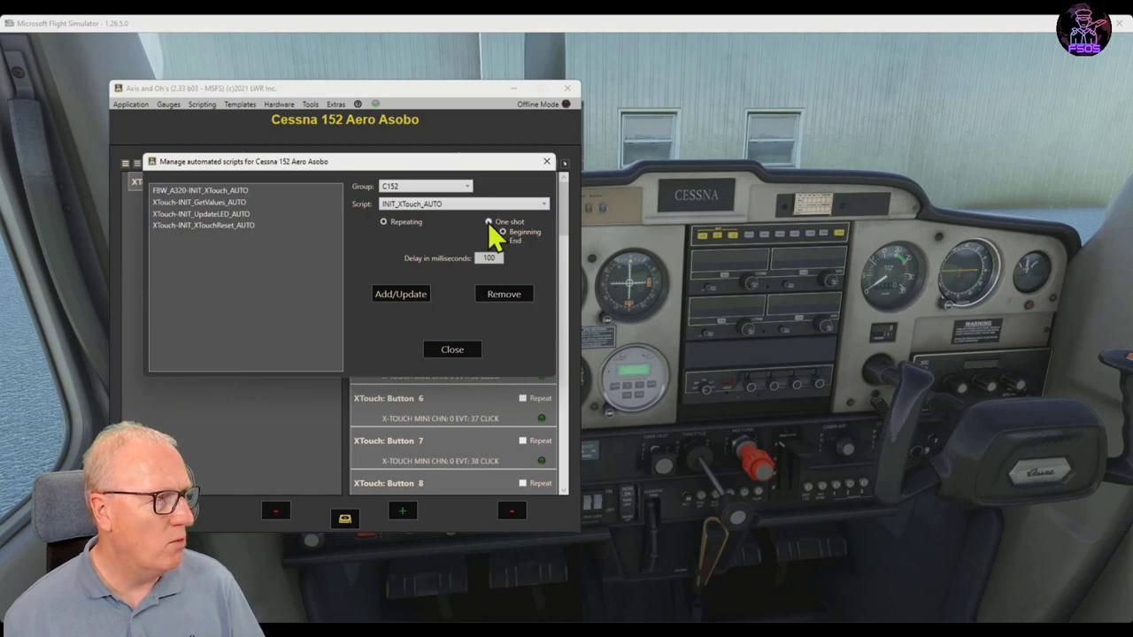
left_click(488, 222)
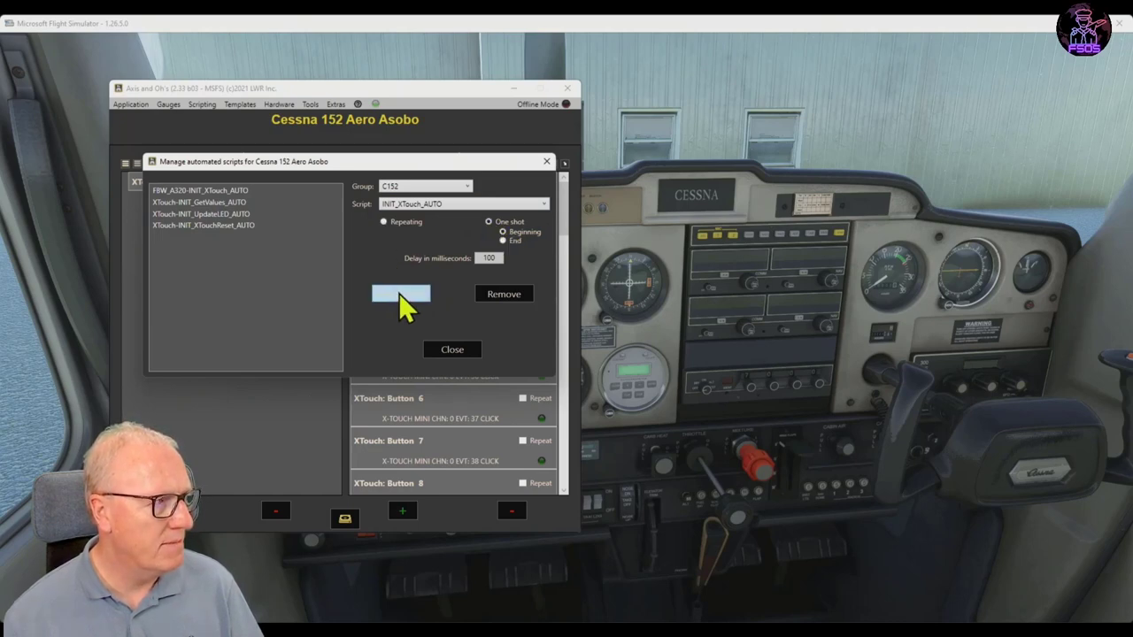
left_click(398, 293)
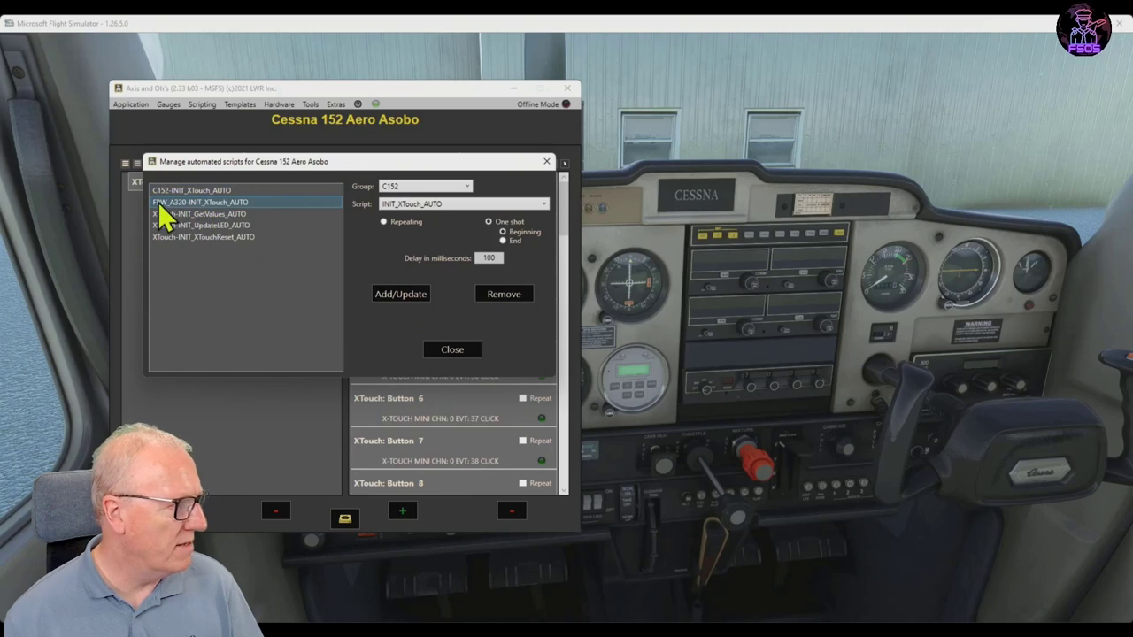
left_click(506, 297)
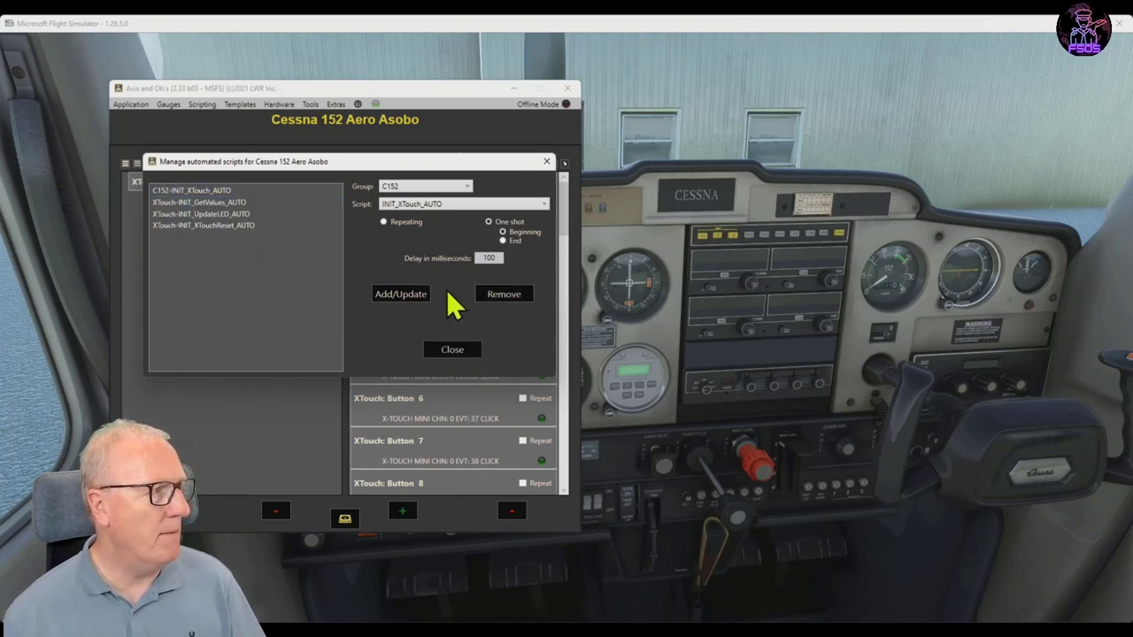
left_click(453, 351)
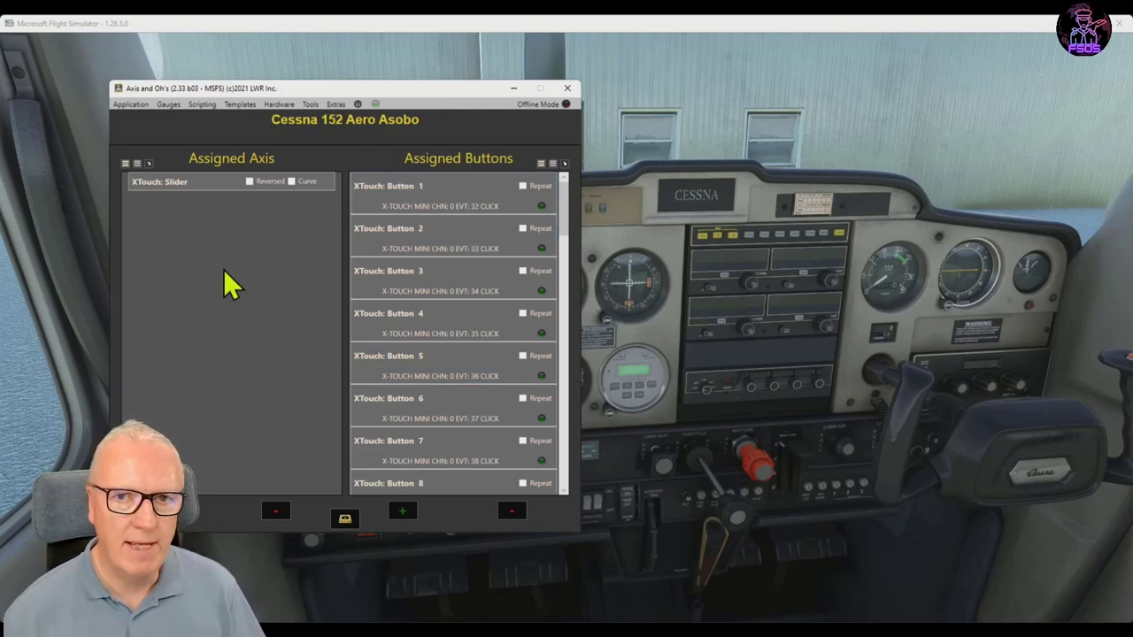
Show the X-Touch Mini desktop FIP at the top left and minimise the Display Virtual Instruments window.
left_click(168, 104)
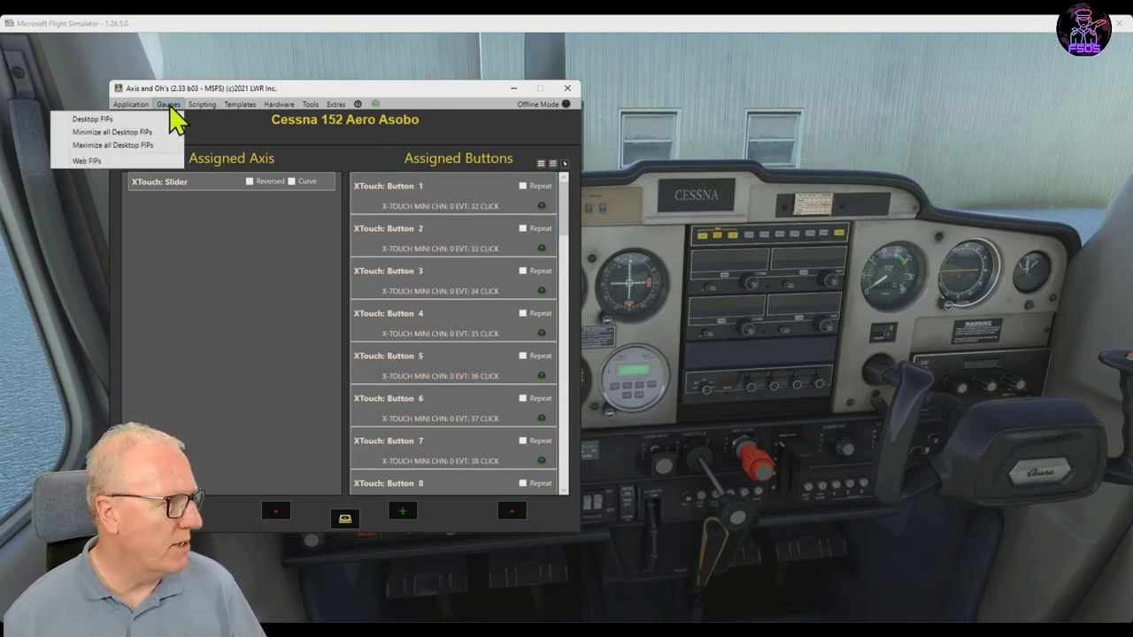
left_click(144, 120)
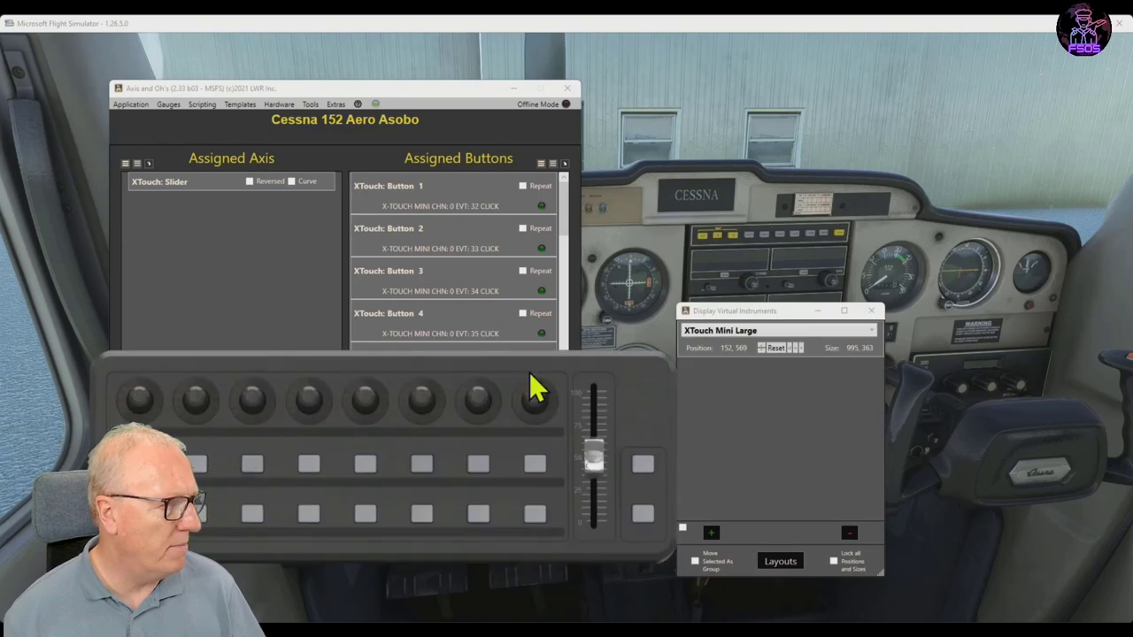
left_click_drag(556, 376, 505, 96)
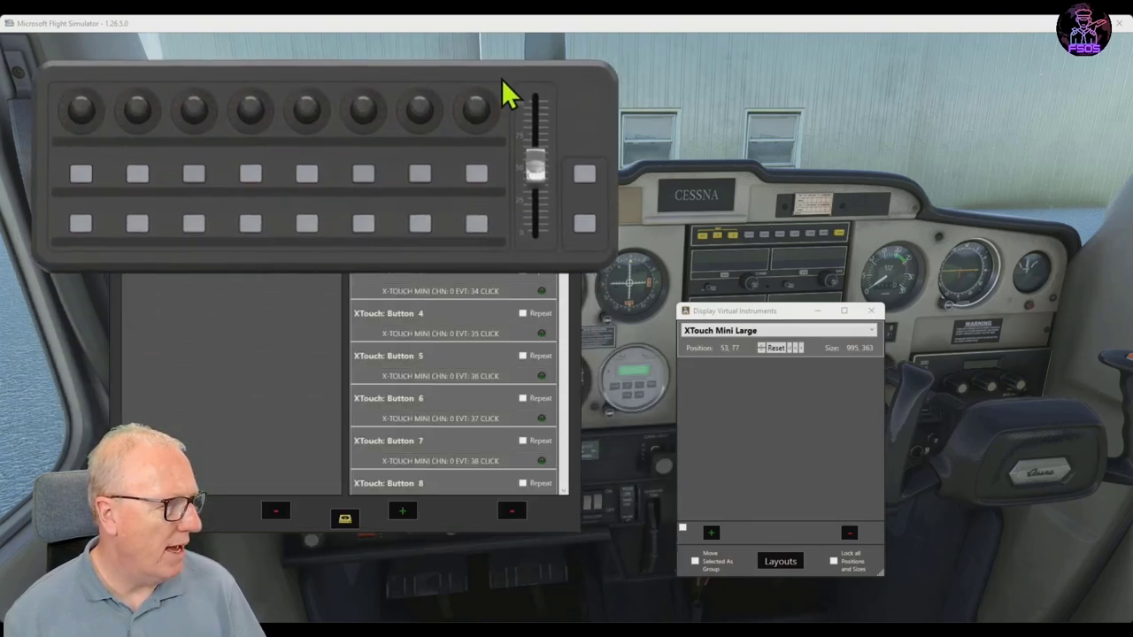
left_click(819, 312)
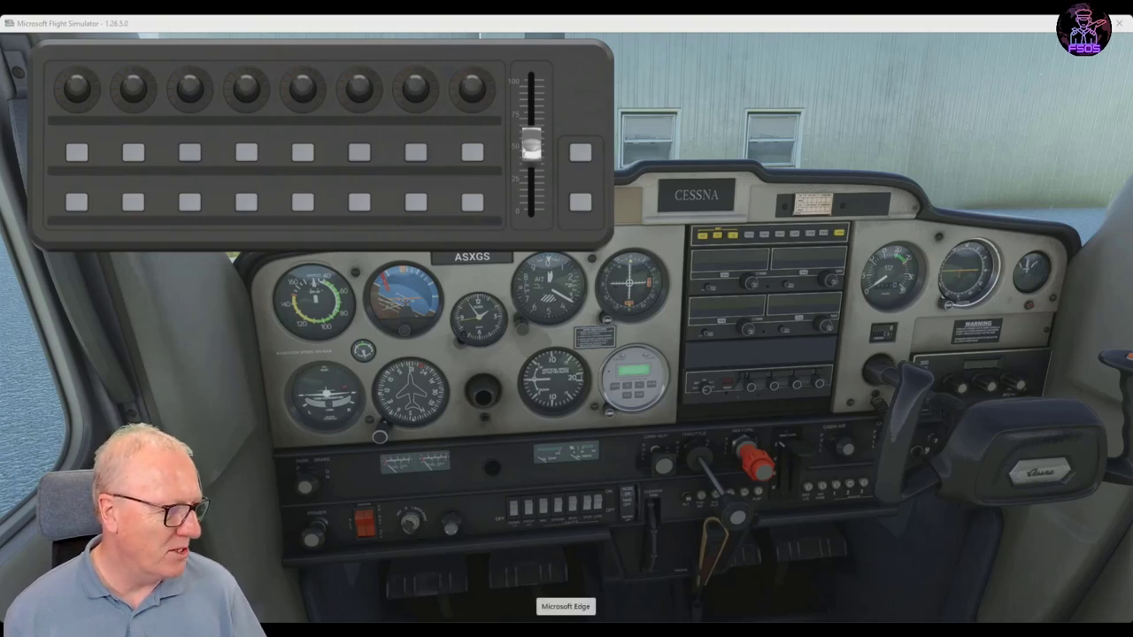
In Edge, load the X-Touch Mini Gauge Layer Builder page from the Flight Sim bookmarks.
left_click(567, 620)
left_click_drag(392, 63, 361, 564)
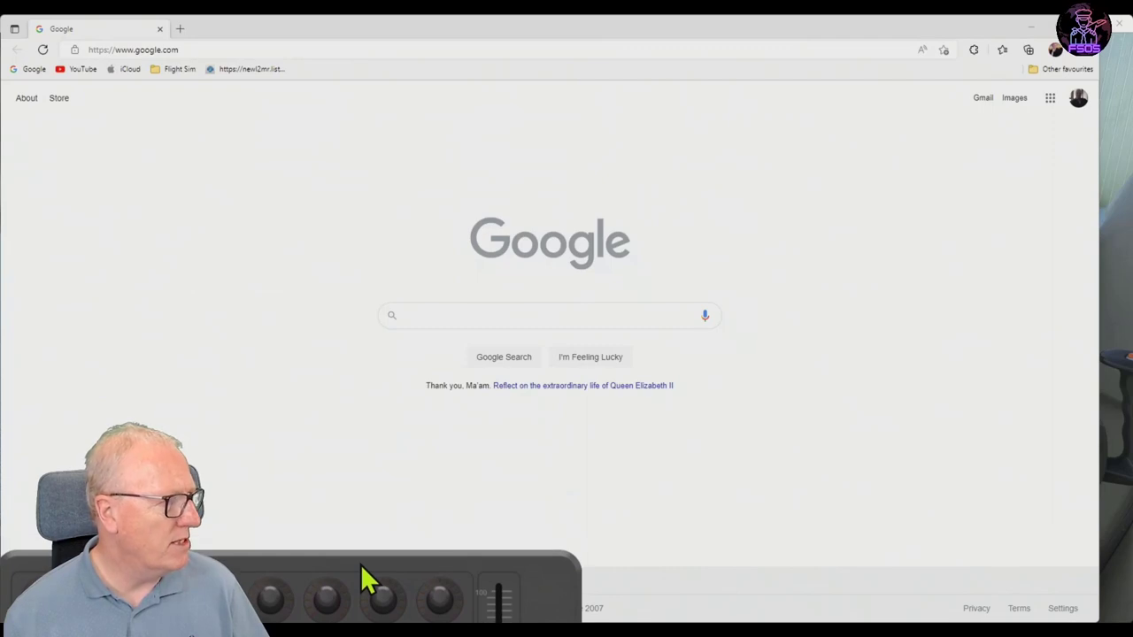
left_click(177, 69)
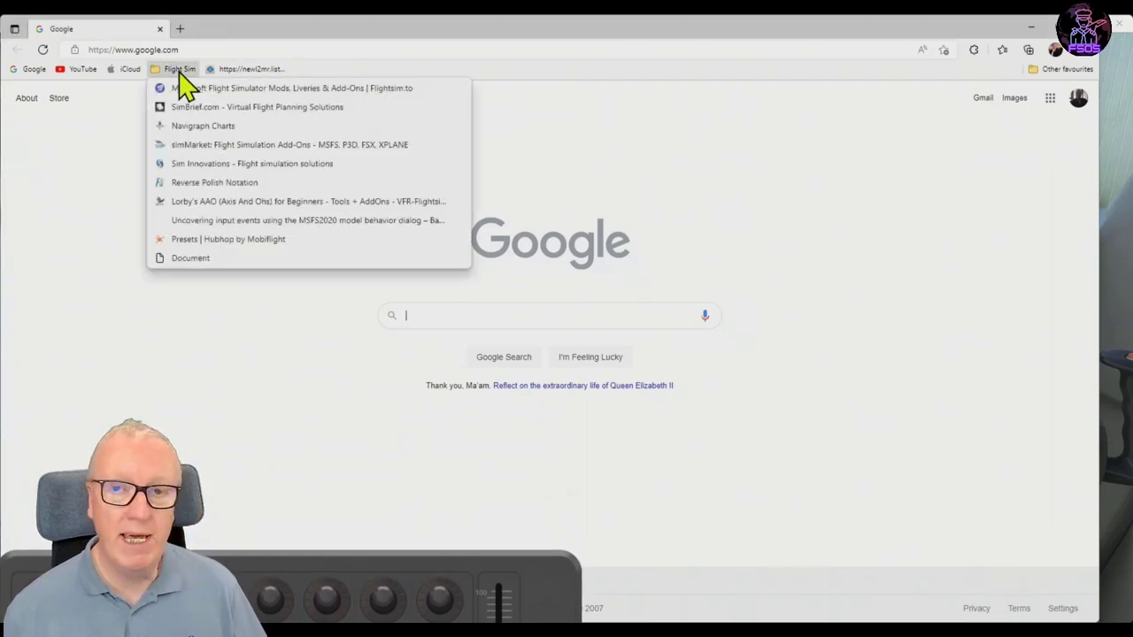
left_click(191, 258)
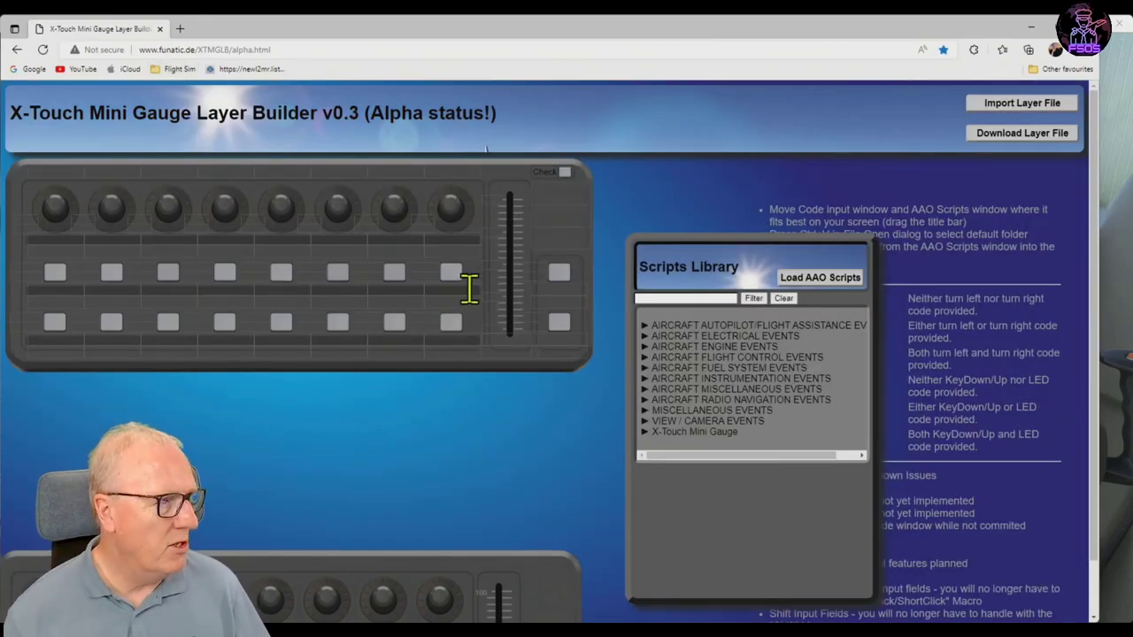
Move the Scripts Library aside and open the editor for upper-row Button 9.
left_click_drag(764, 260, 805, 187)
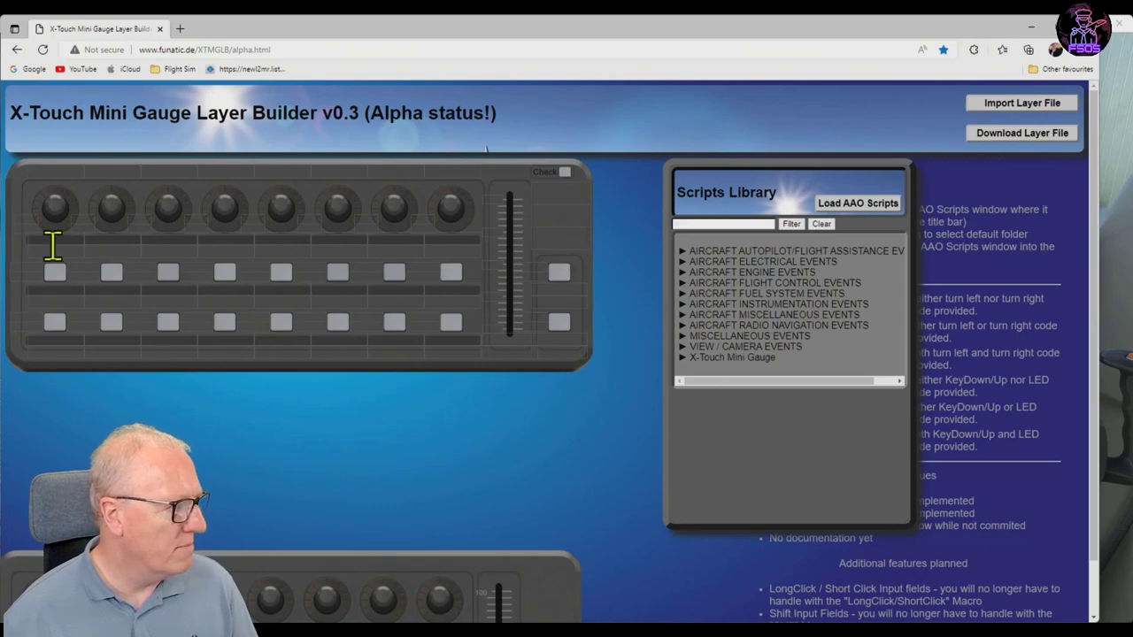
left_click(54, 272)
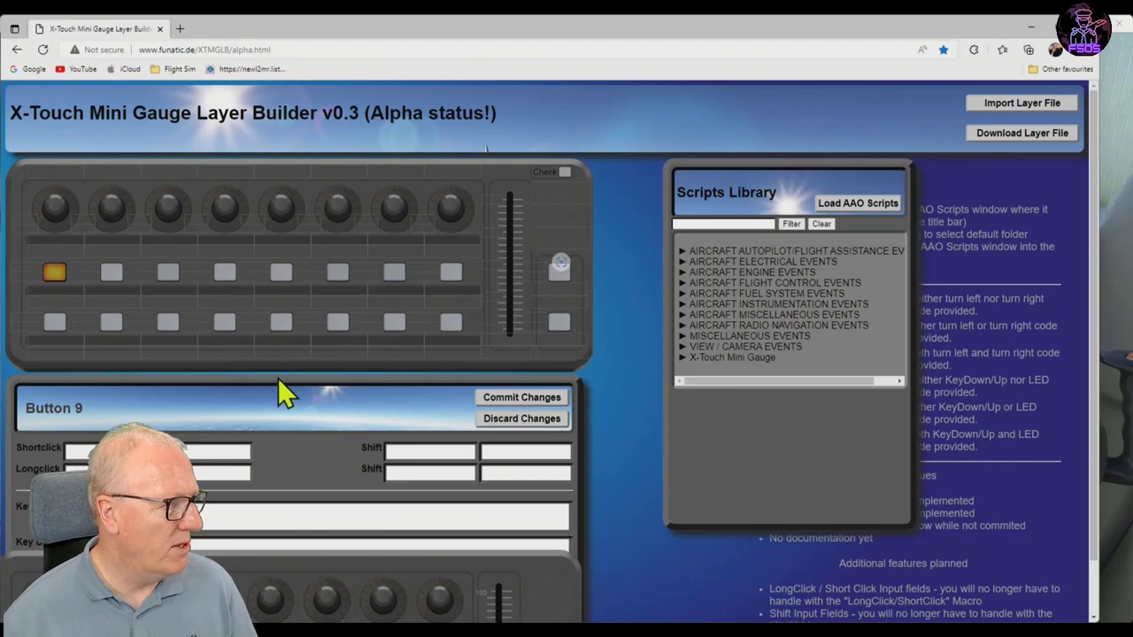
Give Button 9 the short-click label BAT.
left_click_drag(285, 392, 285, 250)
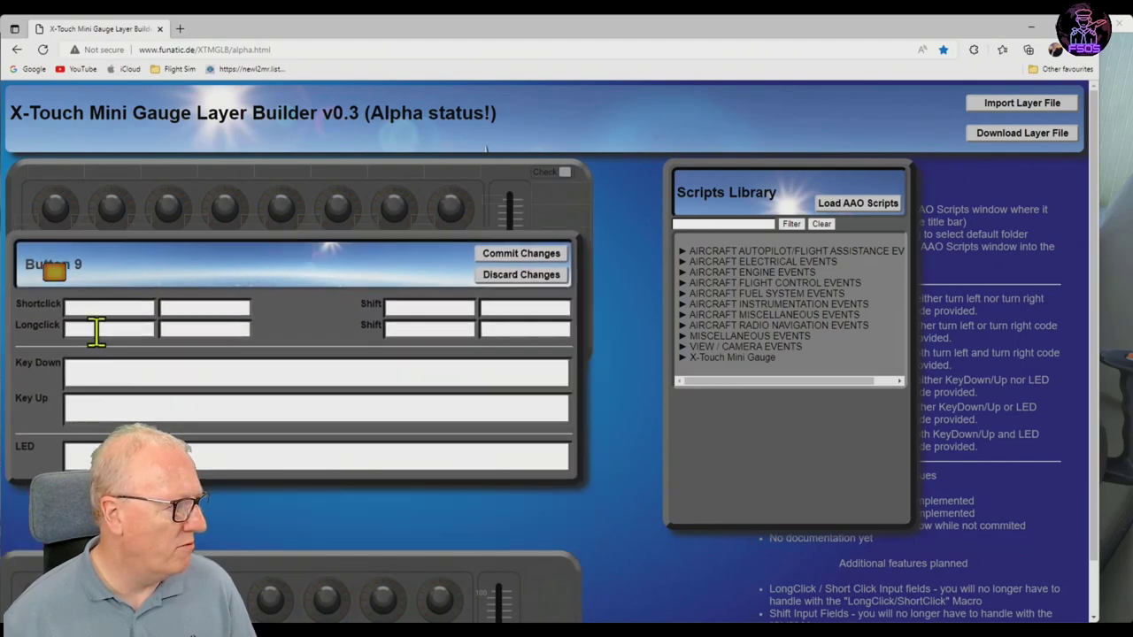
left_click(91, 306)
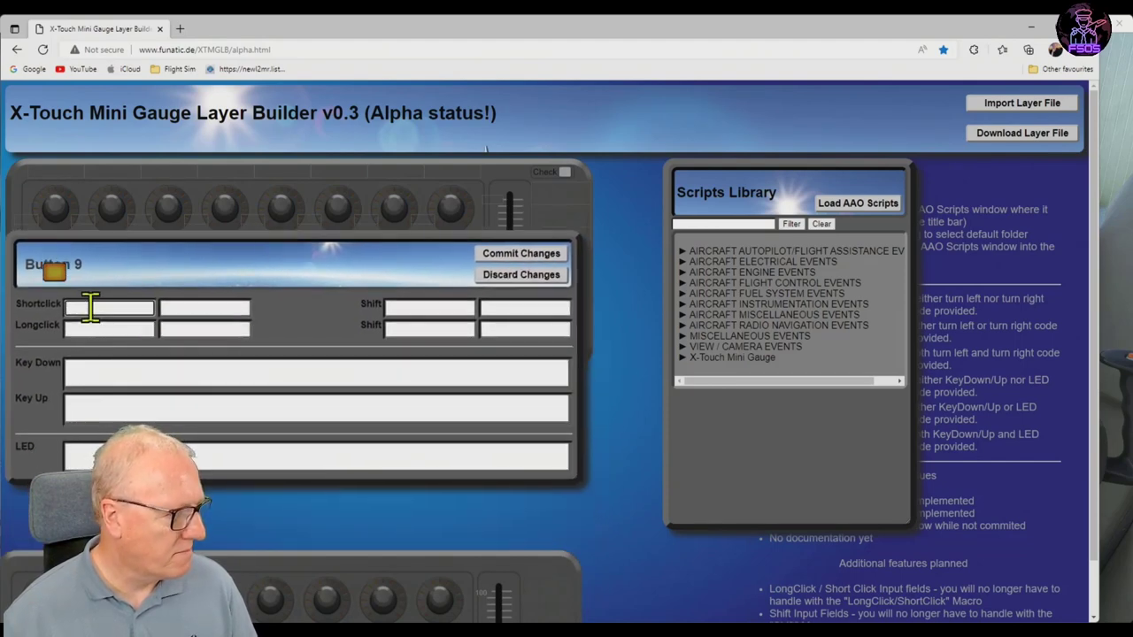
type("BAT")
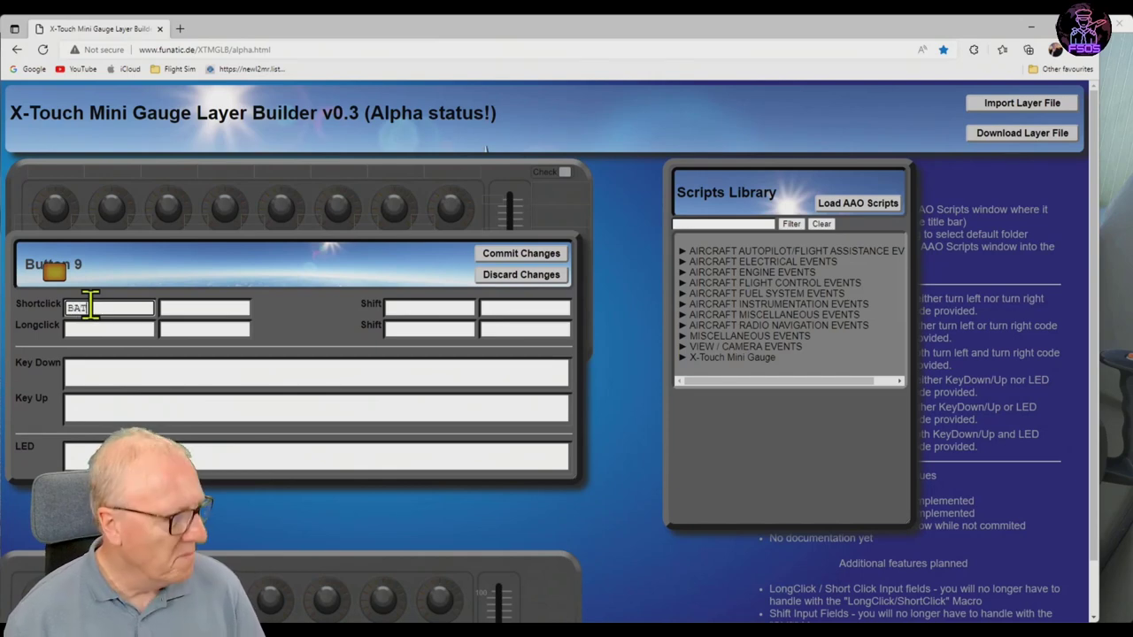
Filter the Scripts Library for battery and drag TOGGLE_MASTER_BATTERY into Button 9's Key Down field.
left_click(114, 376)
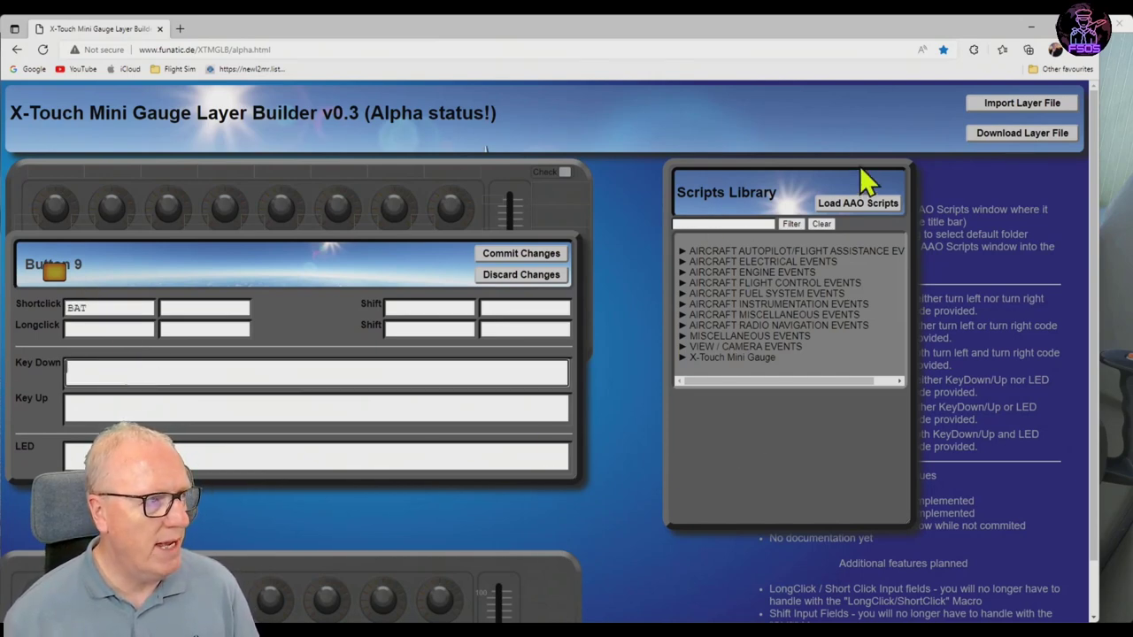
left_click(713, 223)
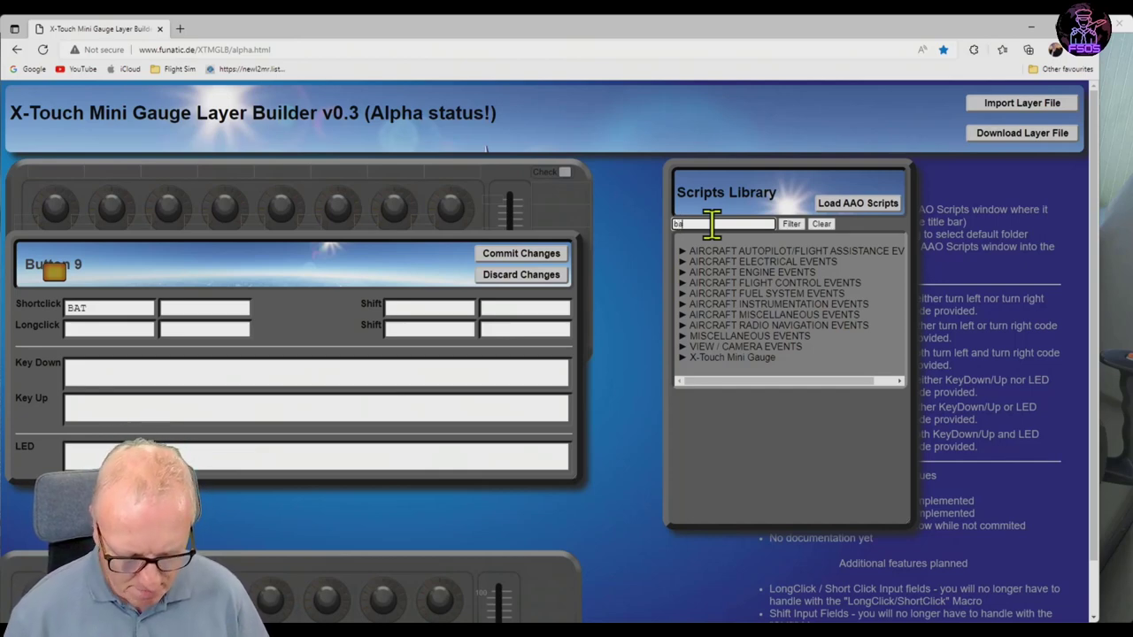
left_click(791, 224)
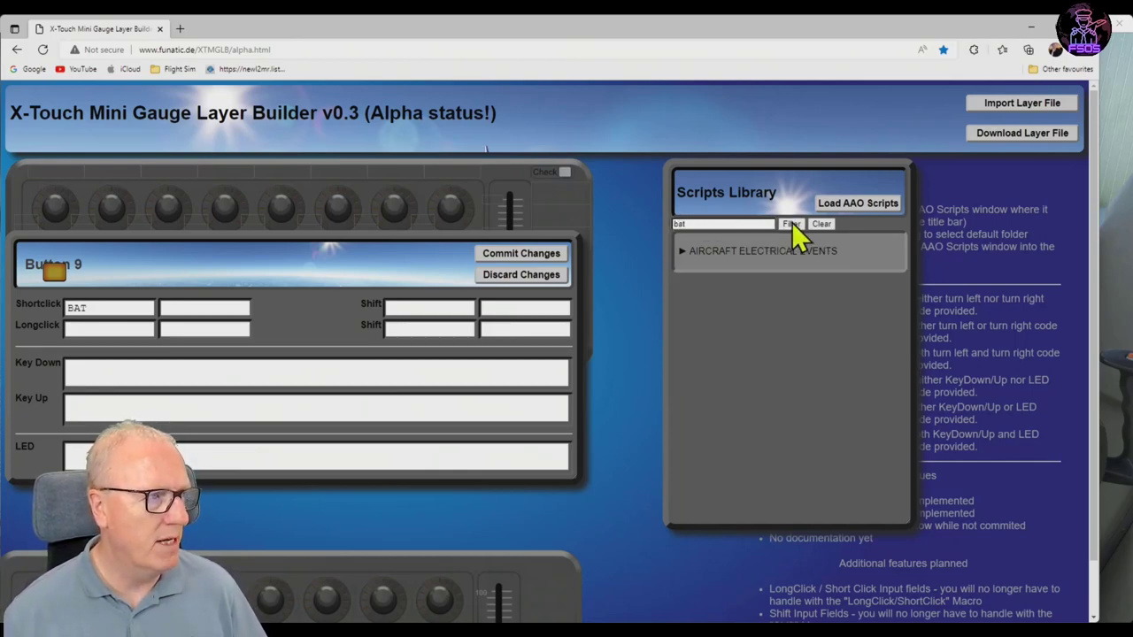
left_click(683, 252)
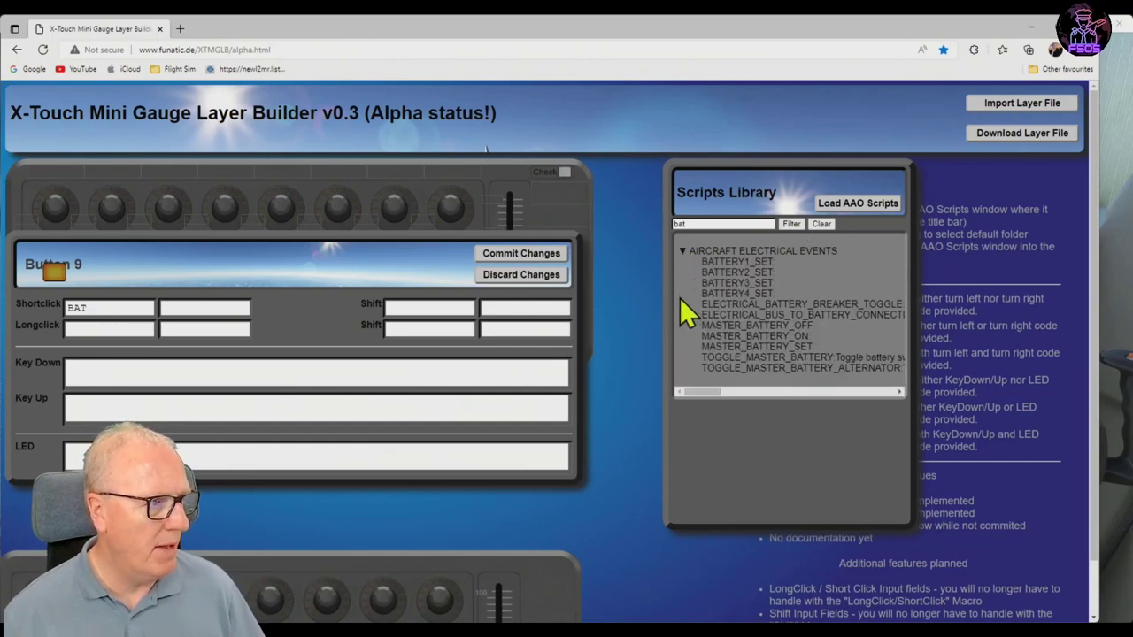
left_click(725, 337)
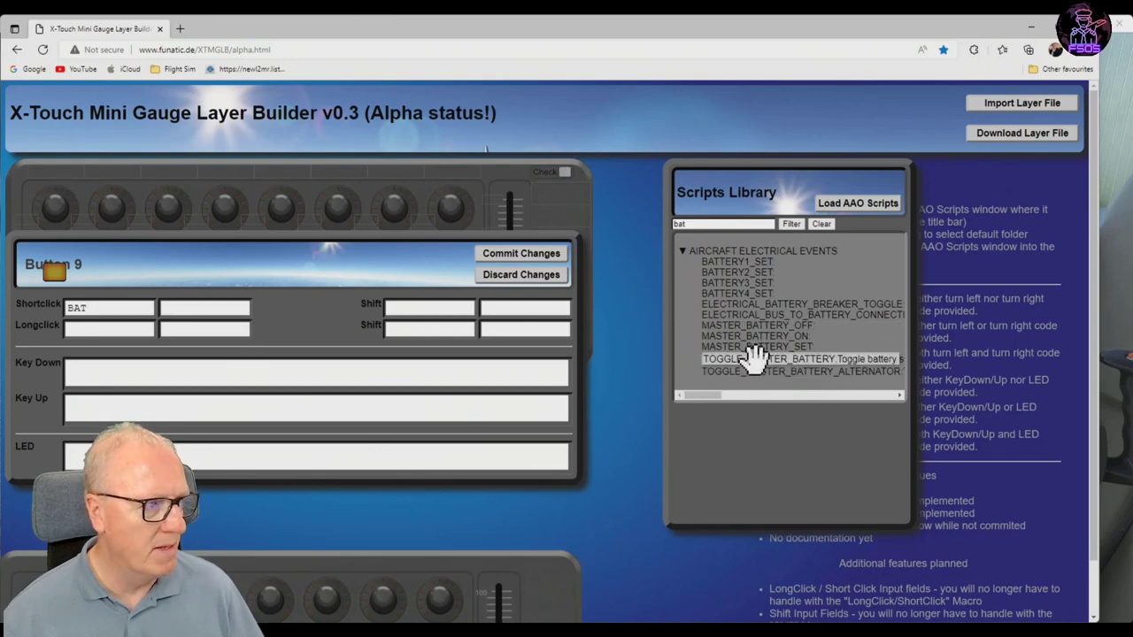
left_click_drag(750, 356, 227, 370)
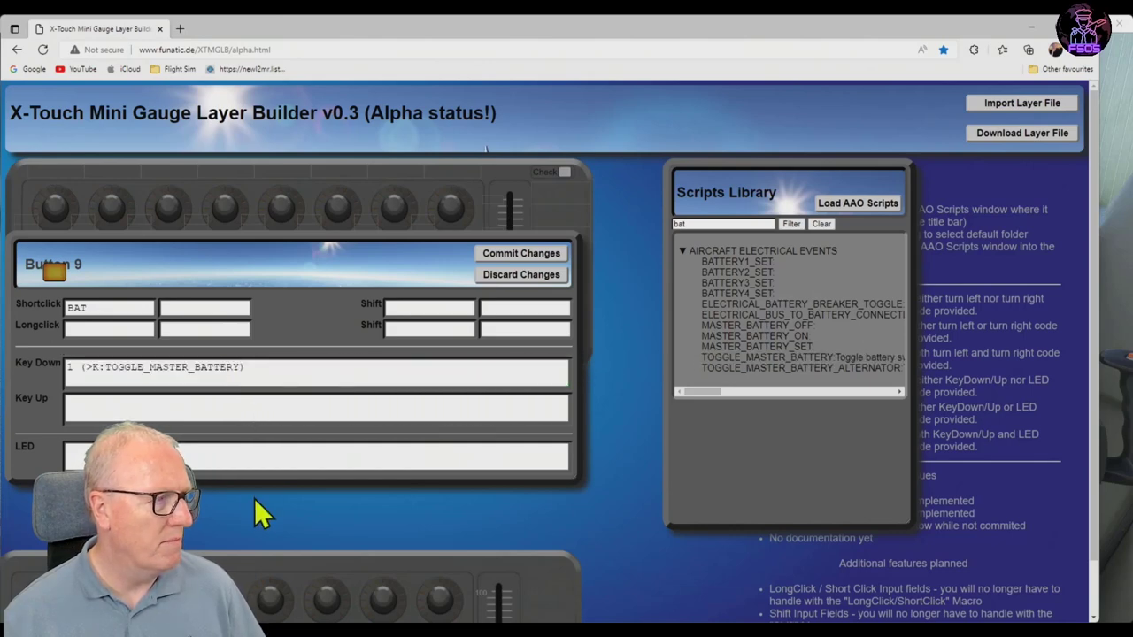
Commit Button 9's changes and download the layer file using Save as.
left_click(530, 255)
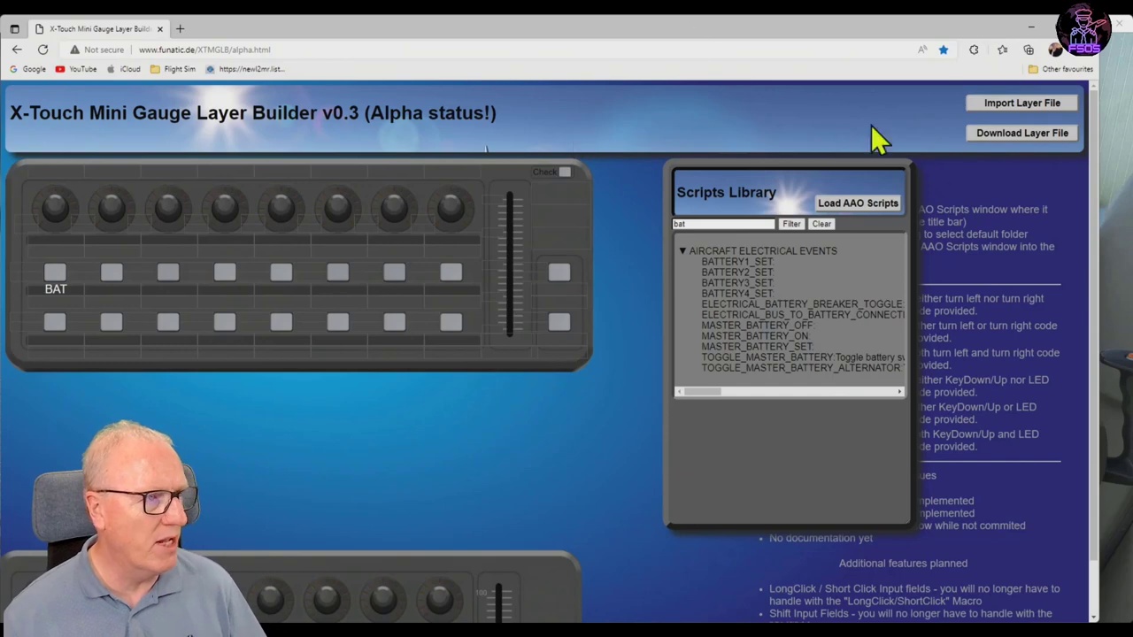
left_click(1027, 150)
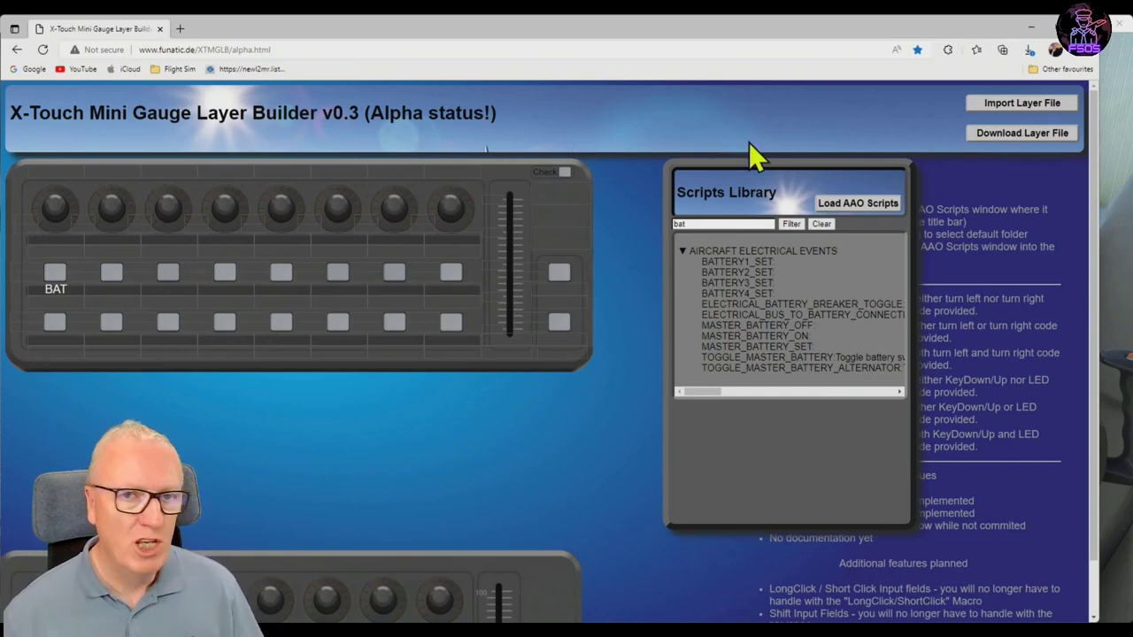
left_click(1022, 146)
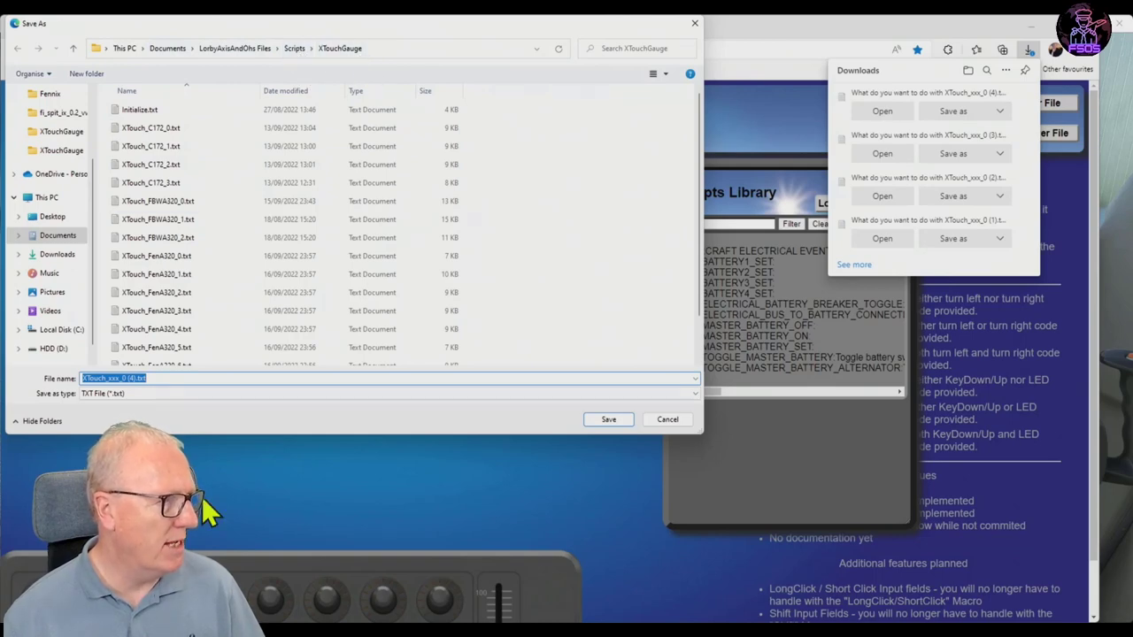
Browse to Documents\LorbyAxisAndOhs Files\Scripts\XTouchGauge and rename the file toward XTouch_C152_0.txt.
left_click(52, 237)
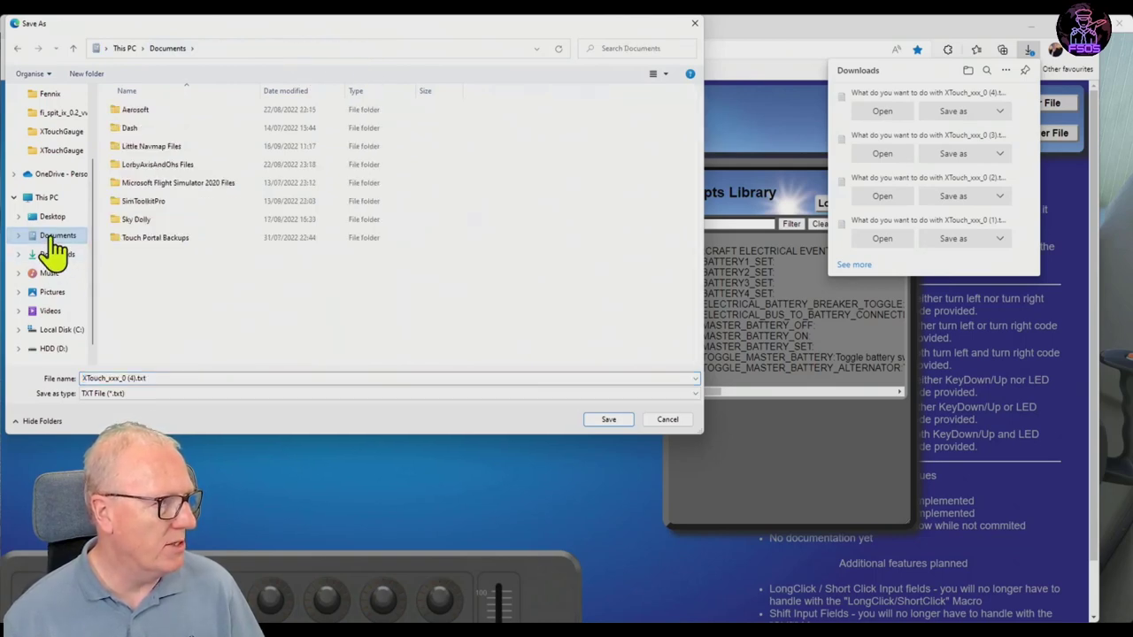
double_click(156, 170)
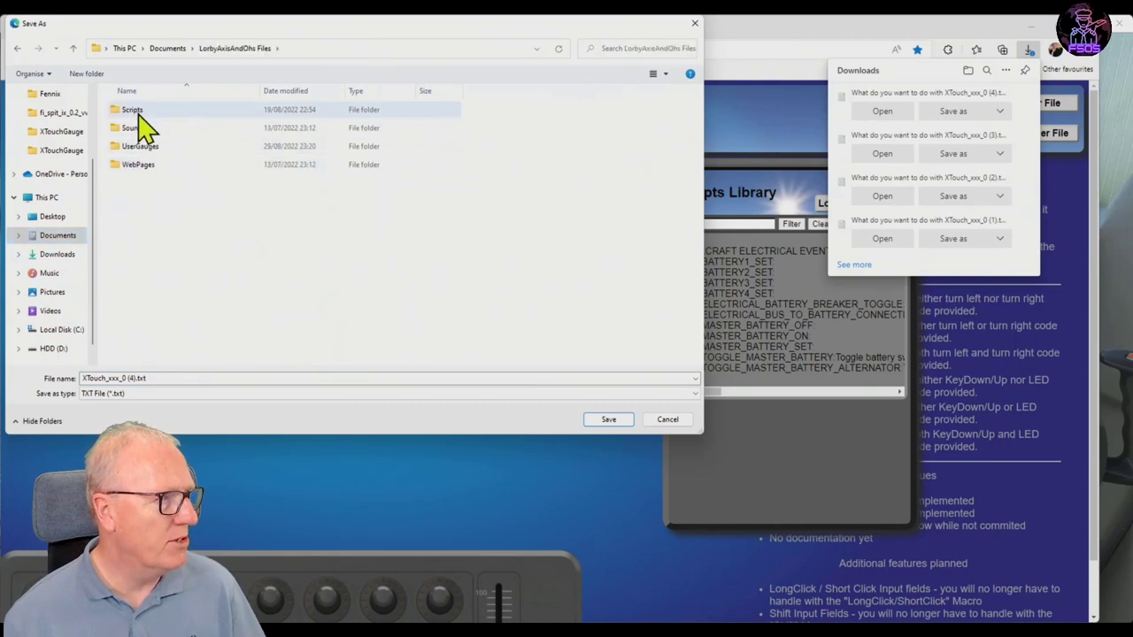
double_click(138, 115)
double_click(152, 113)
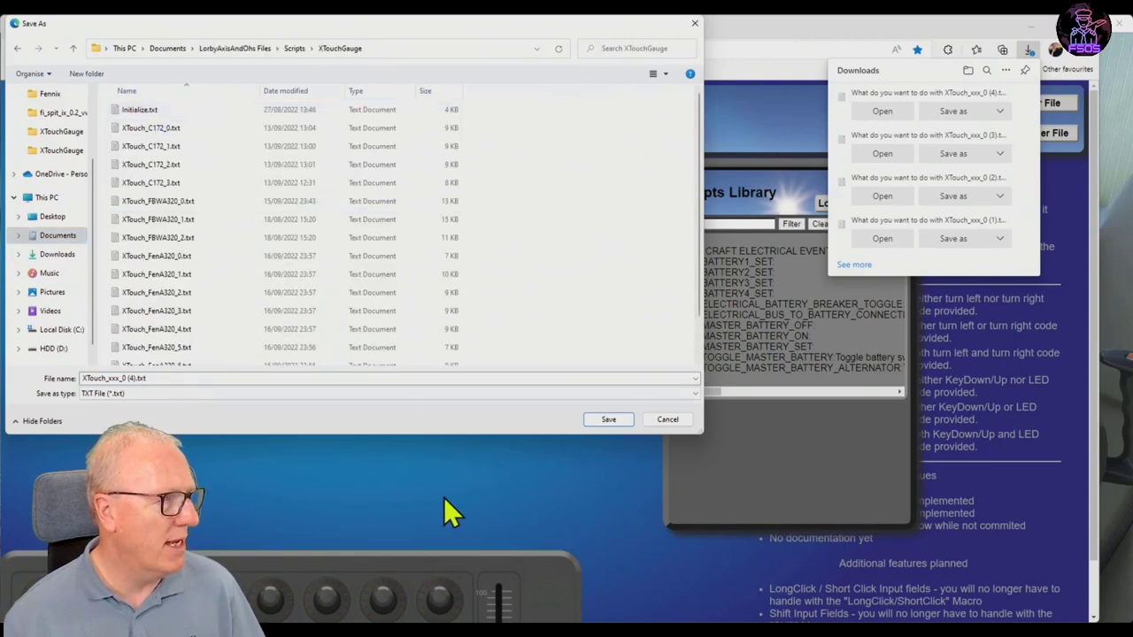
left_click(130, 377)
left_click(157, 379)
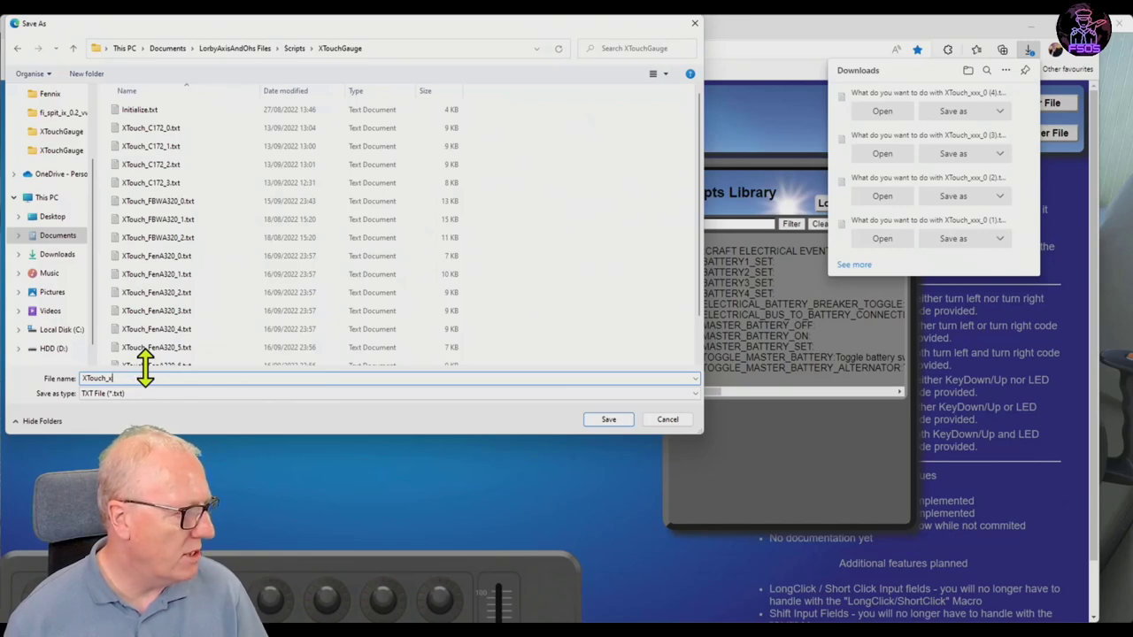
key("BackSpace")
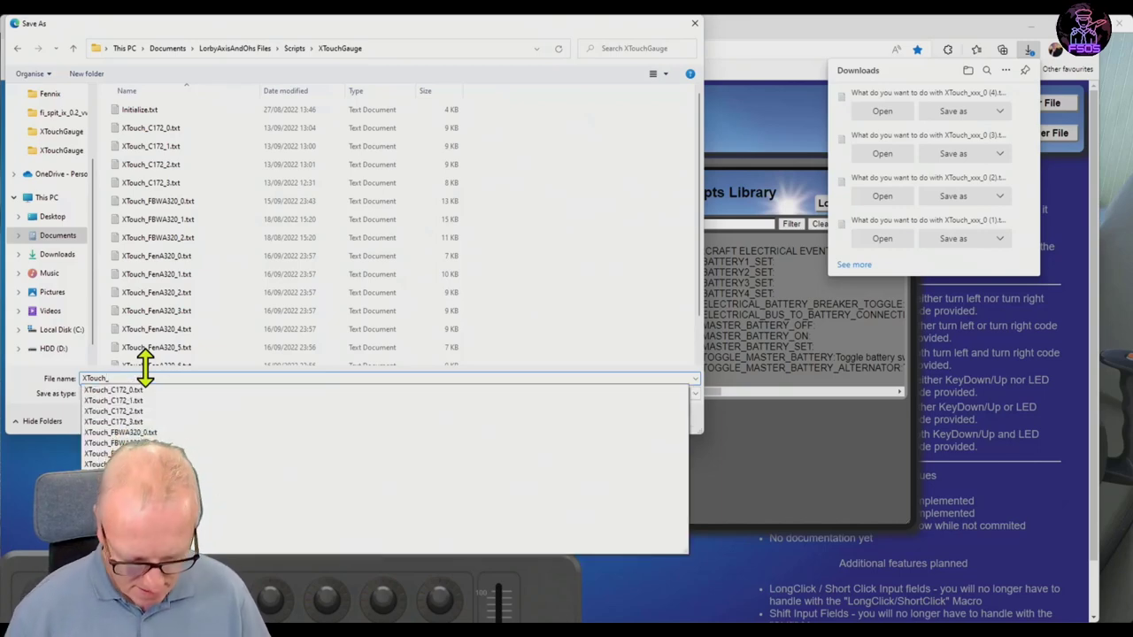
type("C")
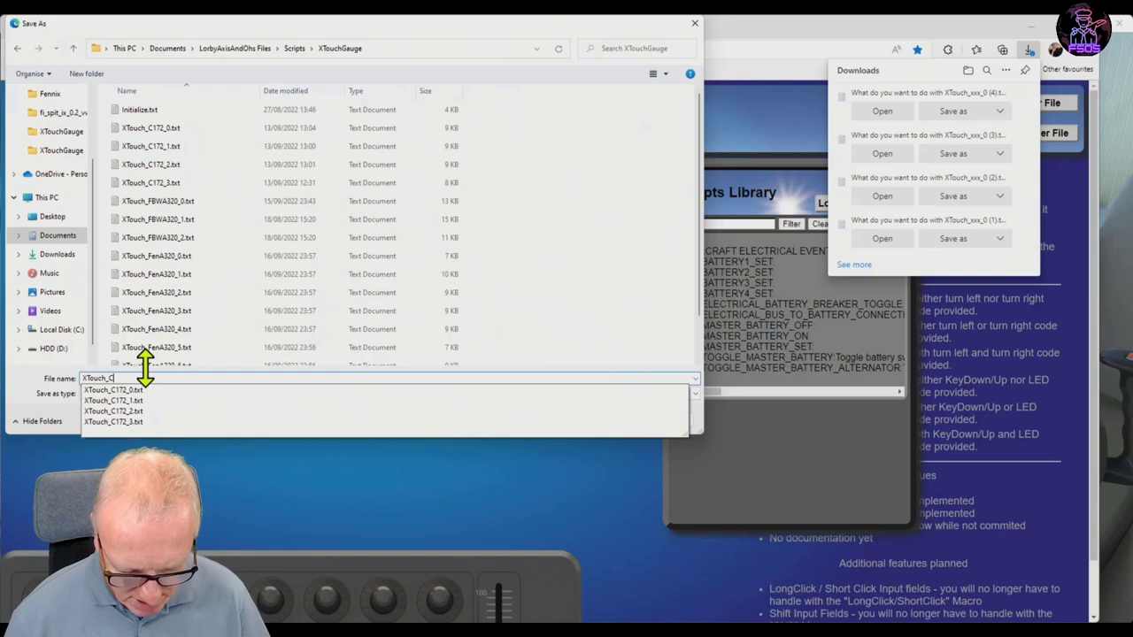
type("152_0.txt")
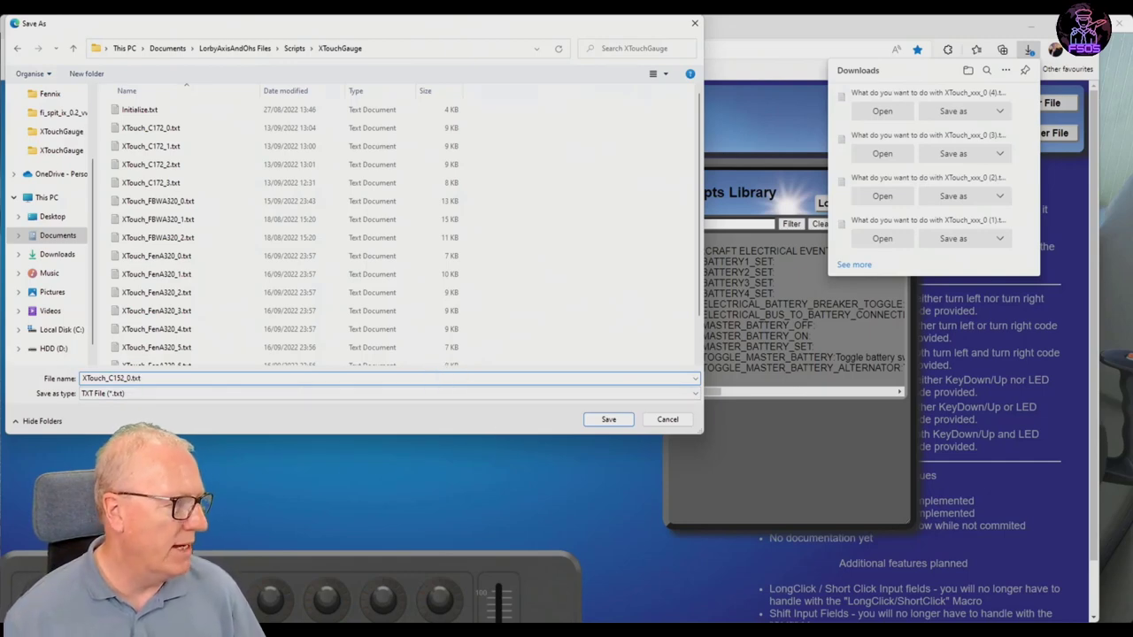
Save the C152 layer file and cycle Axis and Ohs' simulator connection to reload it.
left_click(609, 420)
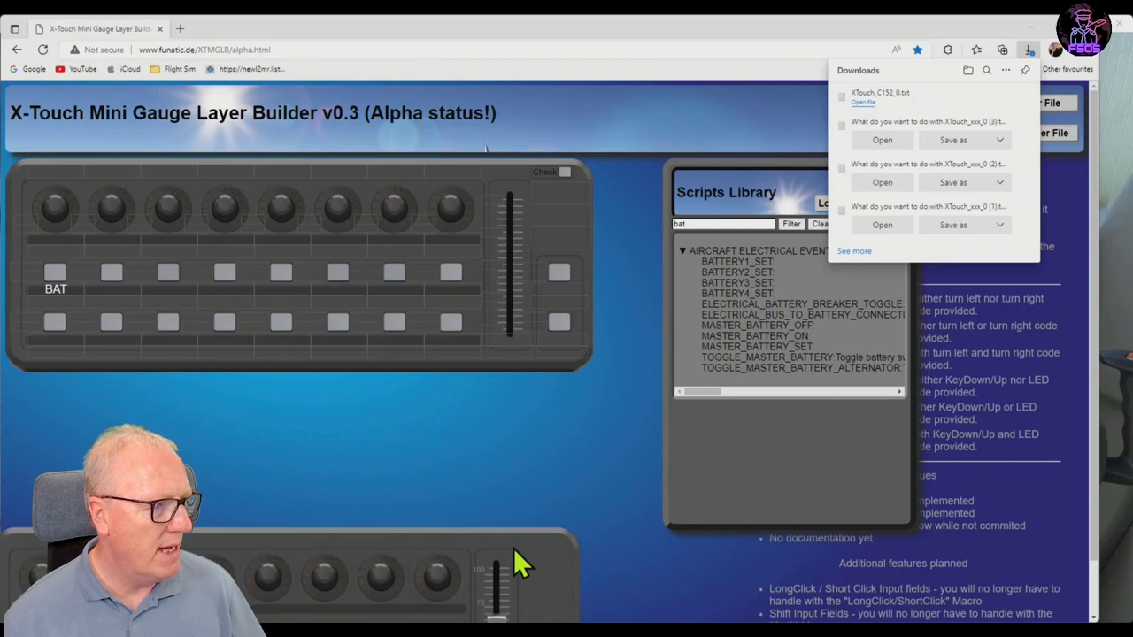
scroll(518, 561, "down", 2)
left_click_drag(530, 373, 522, 427)
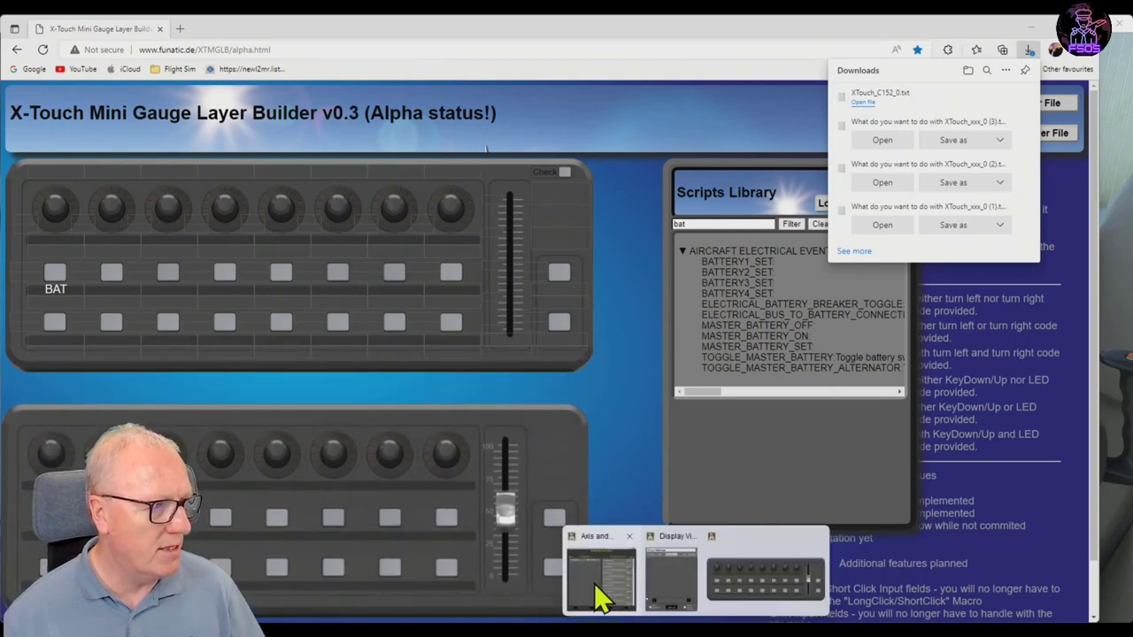
left_click(599, 599)
left_click(375, 105)
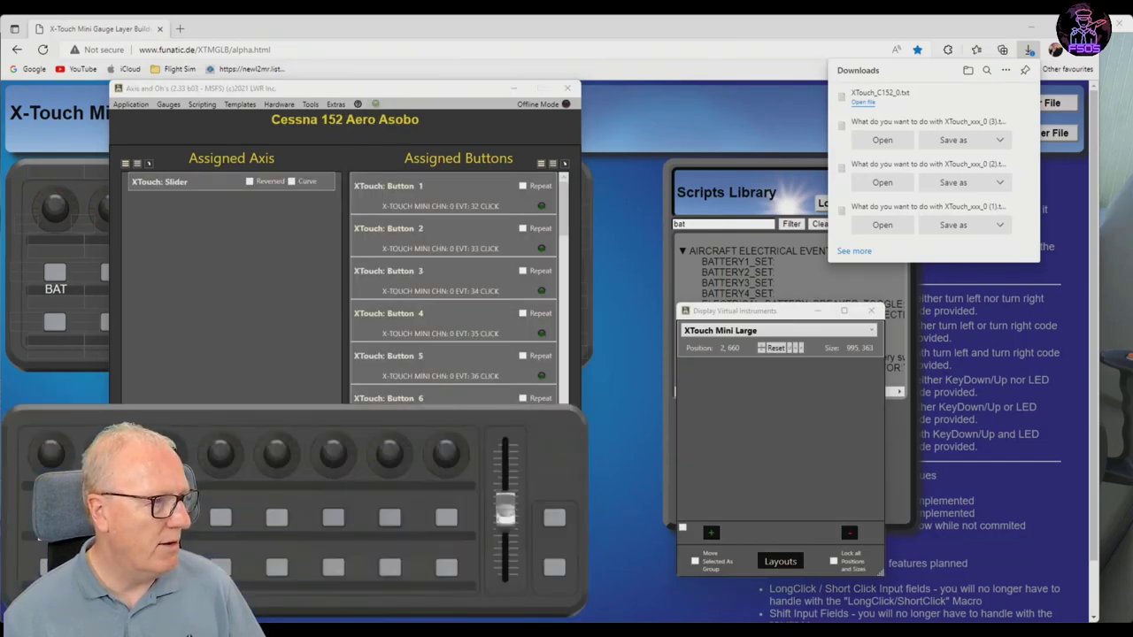
In the Cessna 152 cockpit, press the overlay's BAT button repeatedly to test the master battery toggle.
left_click(699, 575)
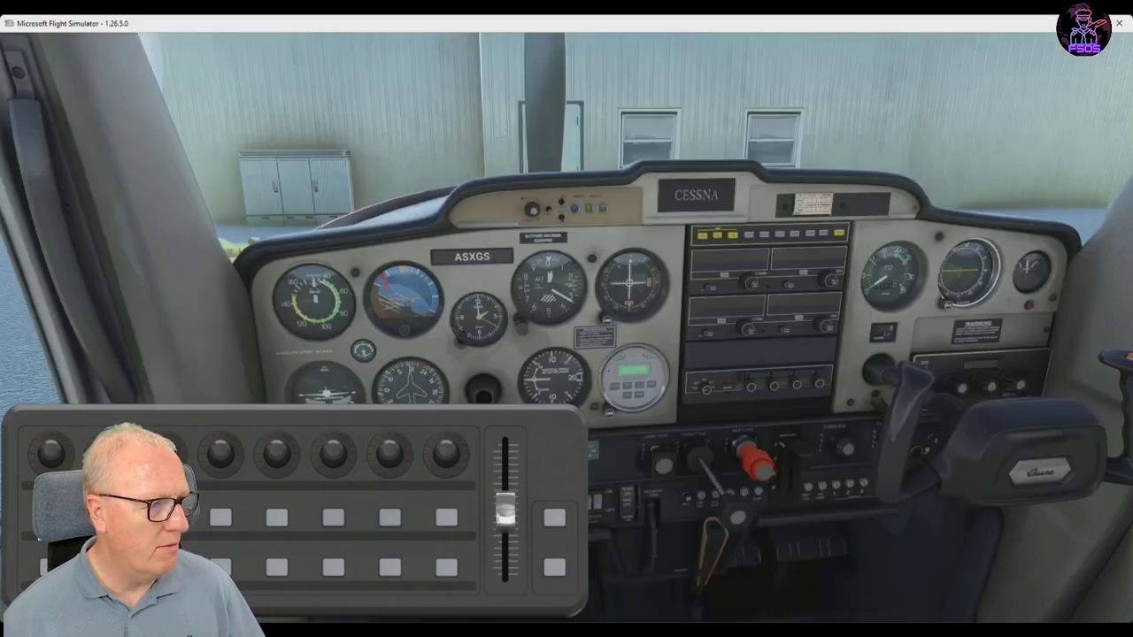
left_click_drag(468, 417, 485, 64)
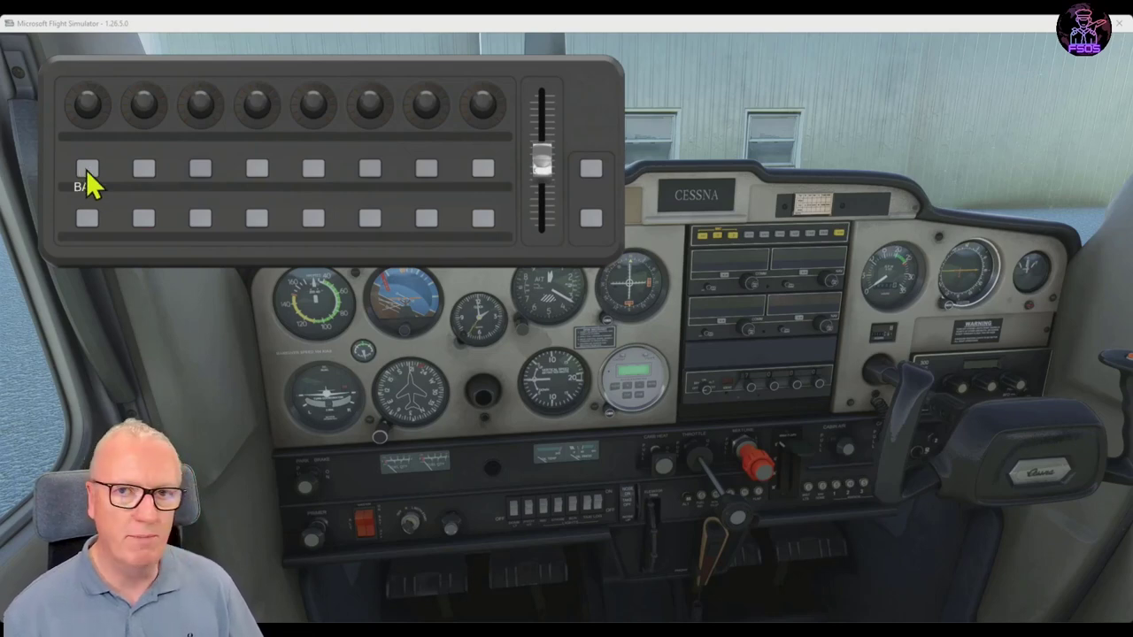
left_click(87, 169)
left_click(87, 169)
left_click(88, 169)
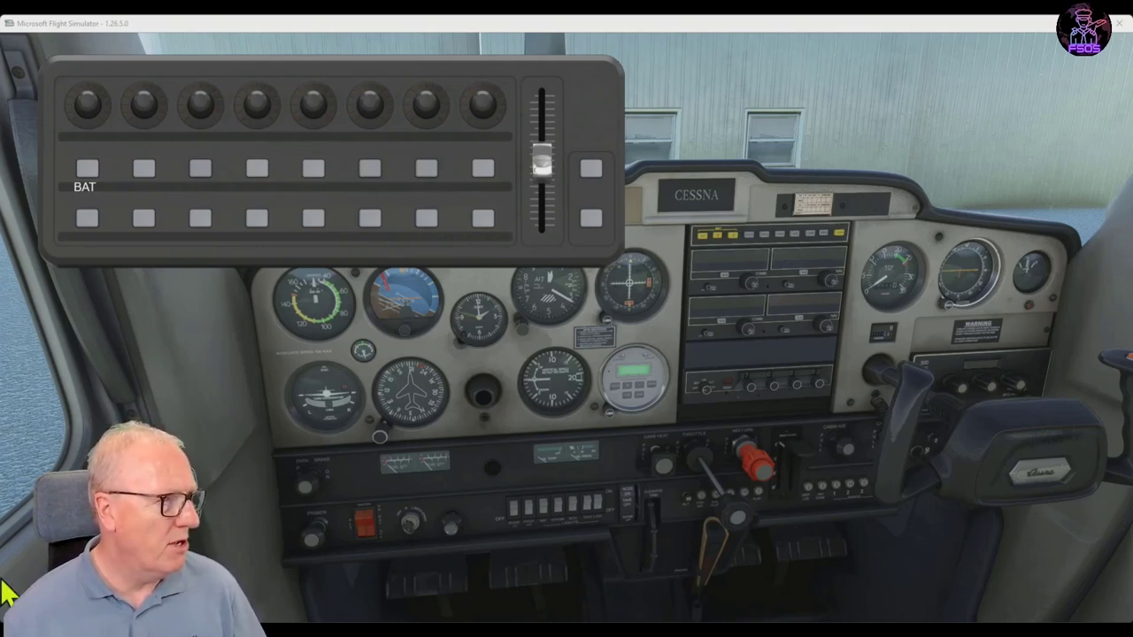
left_click_drag(590, 97, 531, 576)
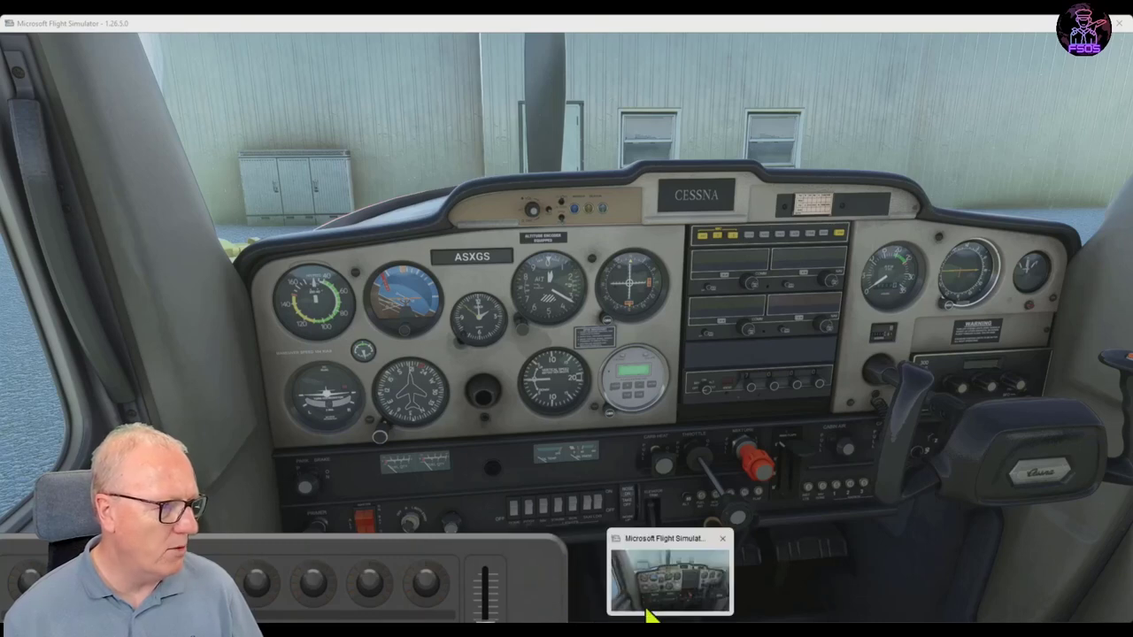
Back in the Layer Builder, filter the Scripts Library for strobe events.
left_click(592, 580)
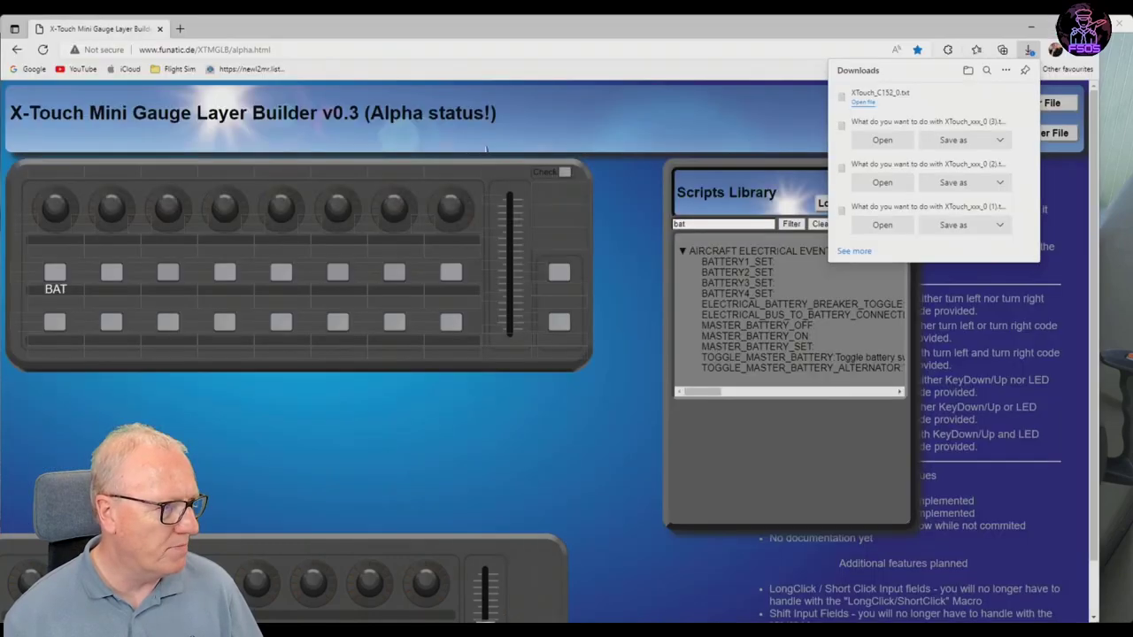
left_click(116, 288)
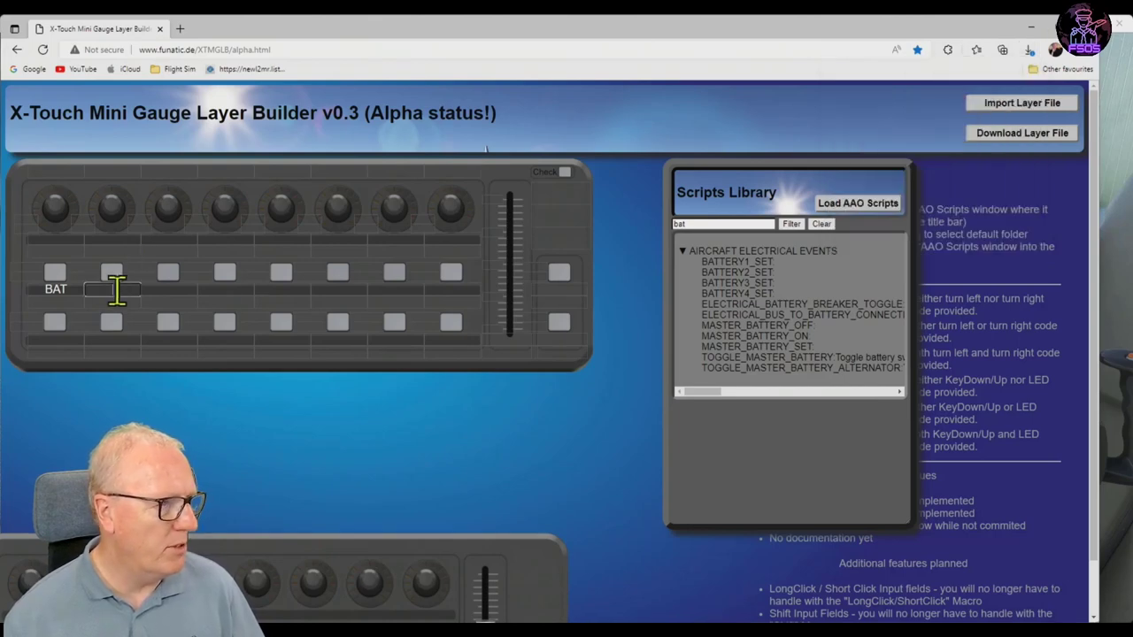
double_click(691, 224)
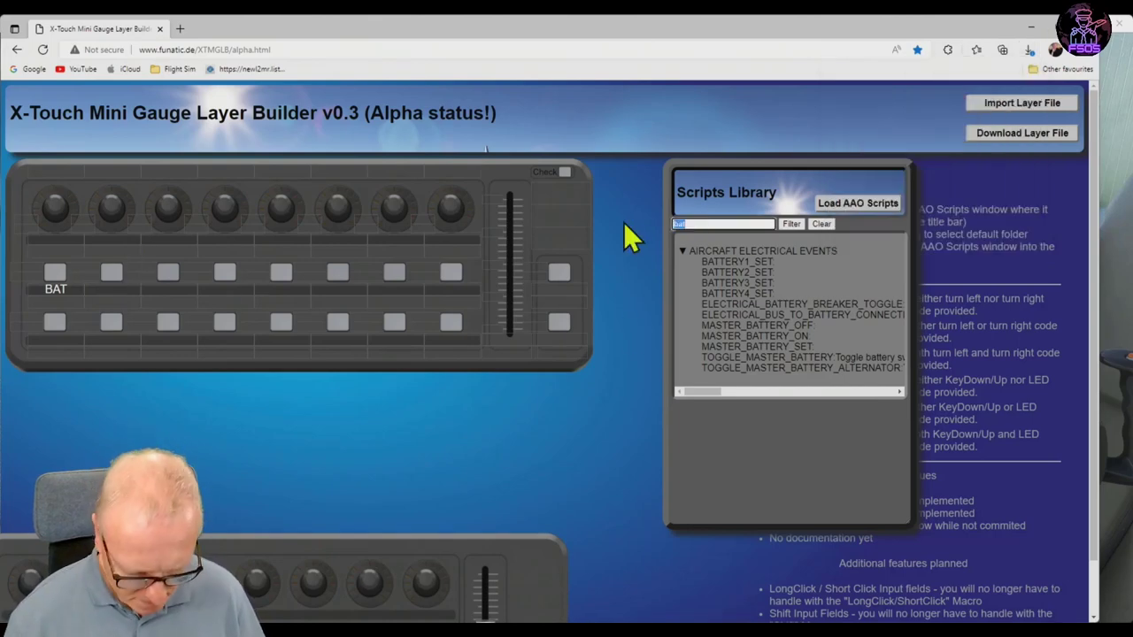
type("strob")
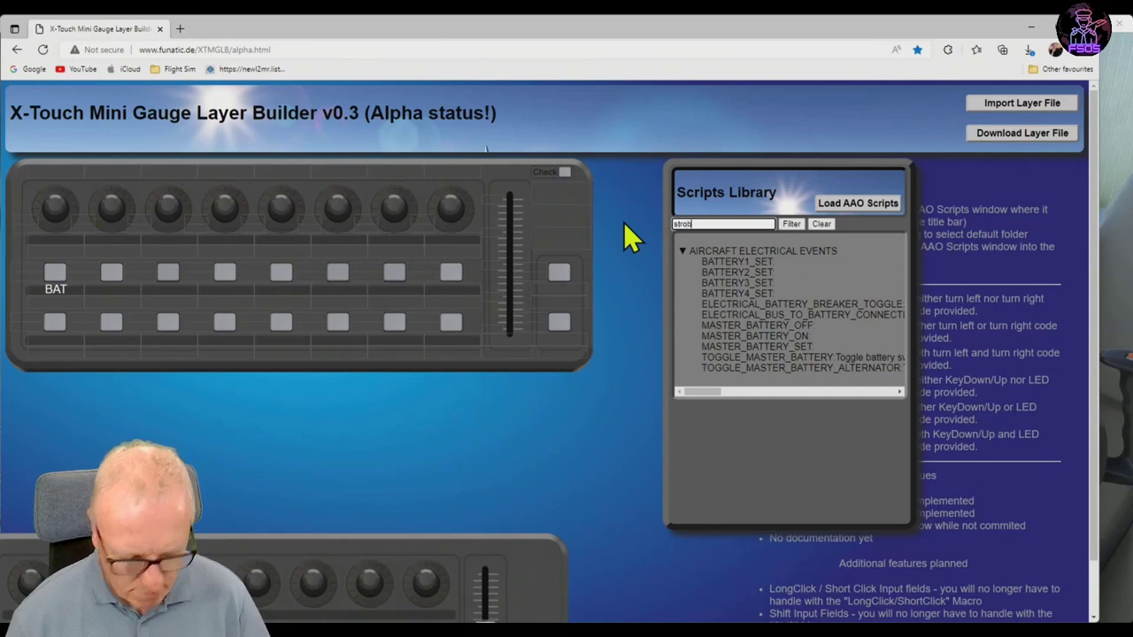
type("e")
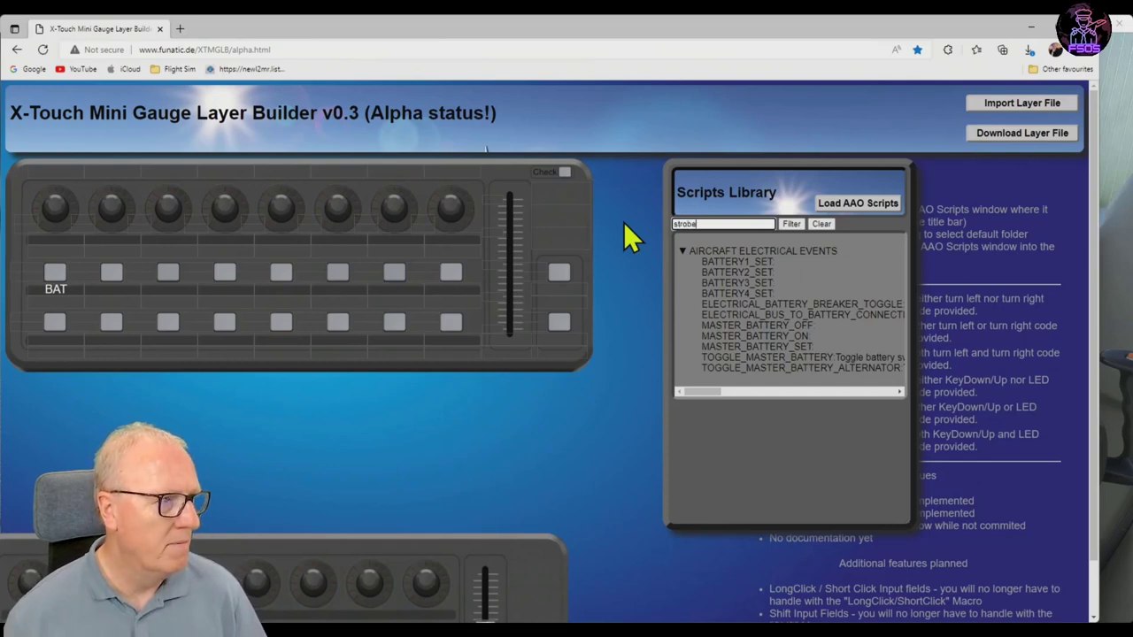
left_click(793, 225)
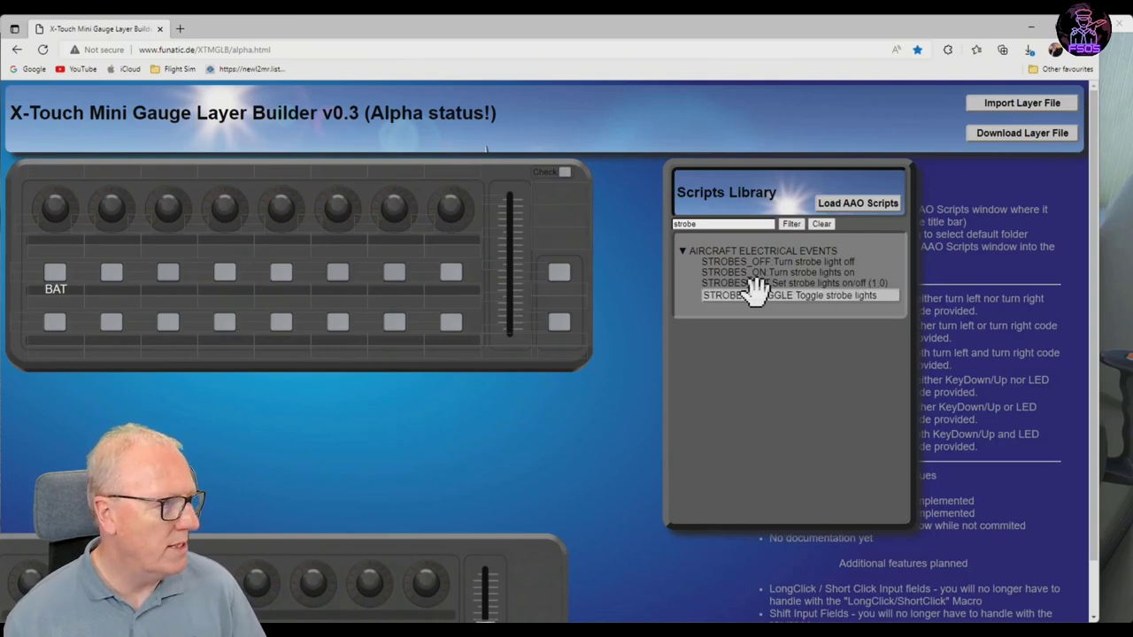
Label Button 10 STROBE with Key Down STROBES_TOGGLE, commit it, and open Button 11.
left_click(111, 276)
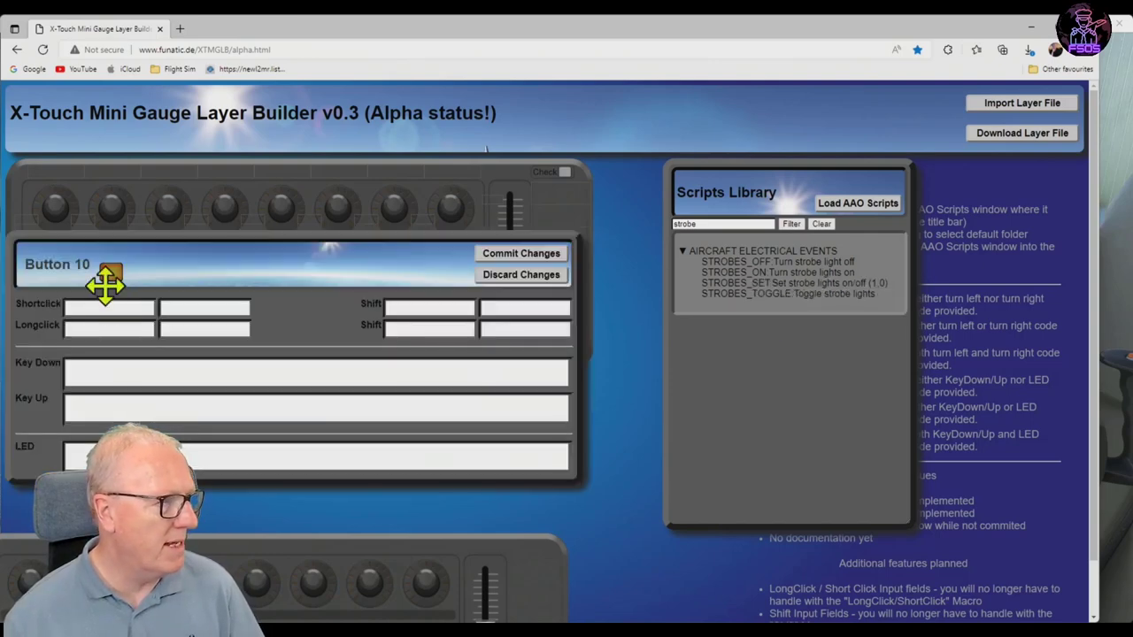
left_click(95, 306)
type("sTROBE")
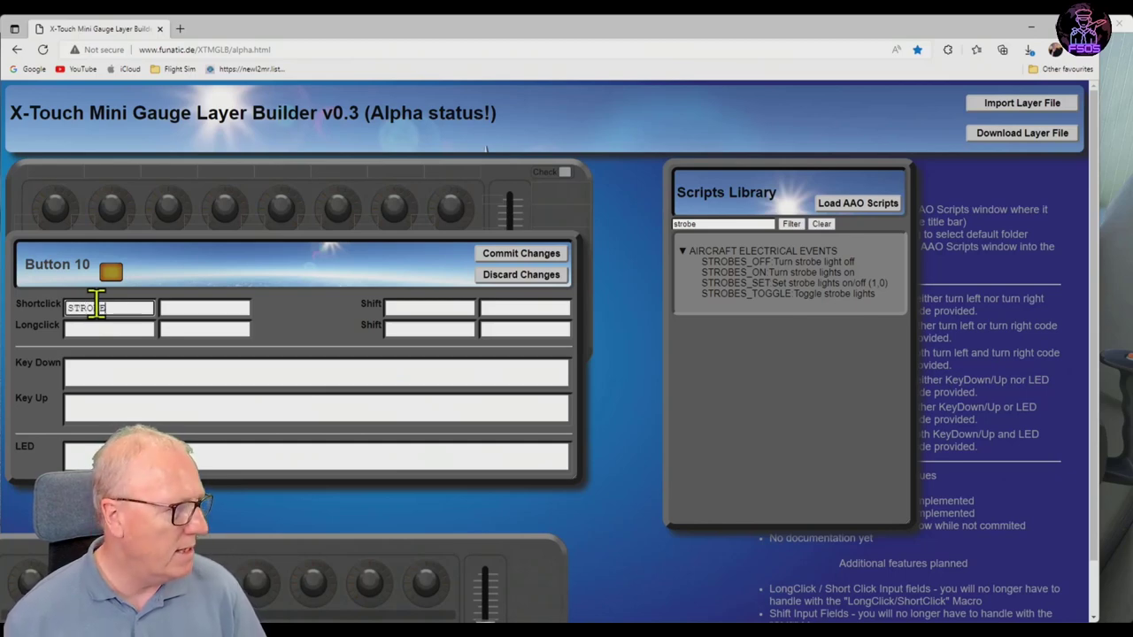
left_click(761, 290)
left_click_drag(763, 285, 306, 373)
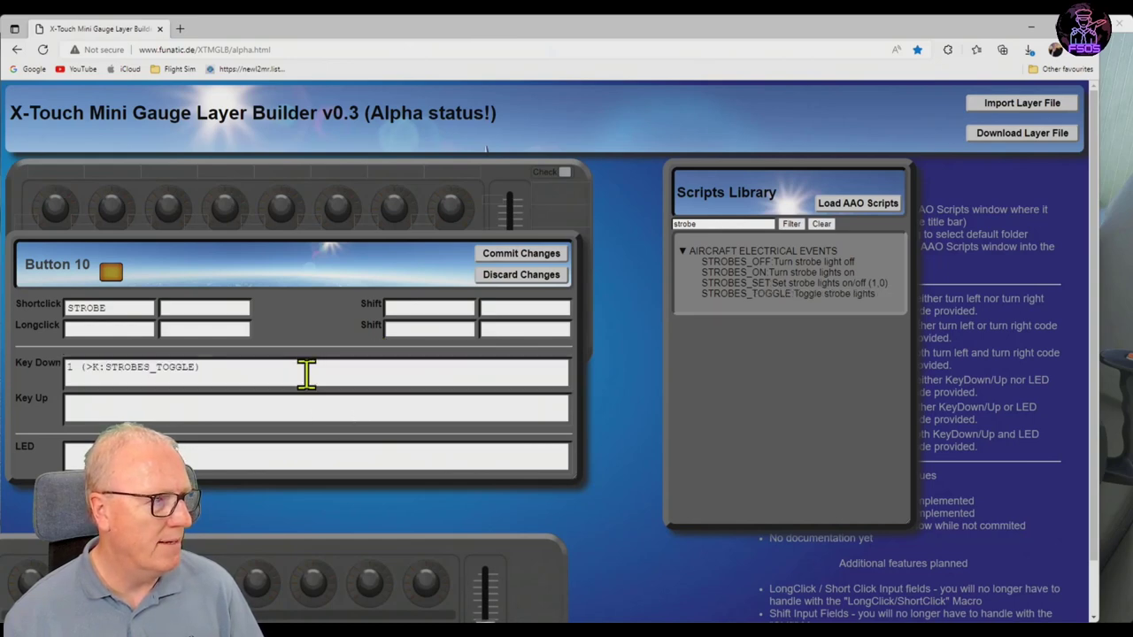
left_click(509, 254)
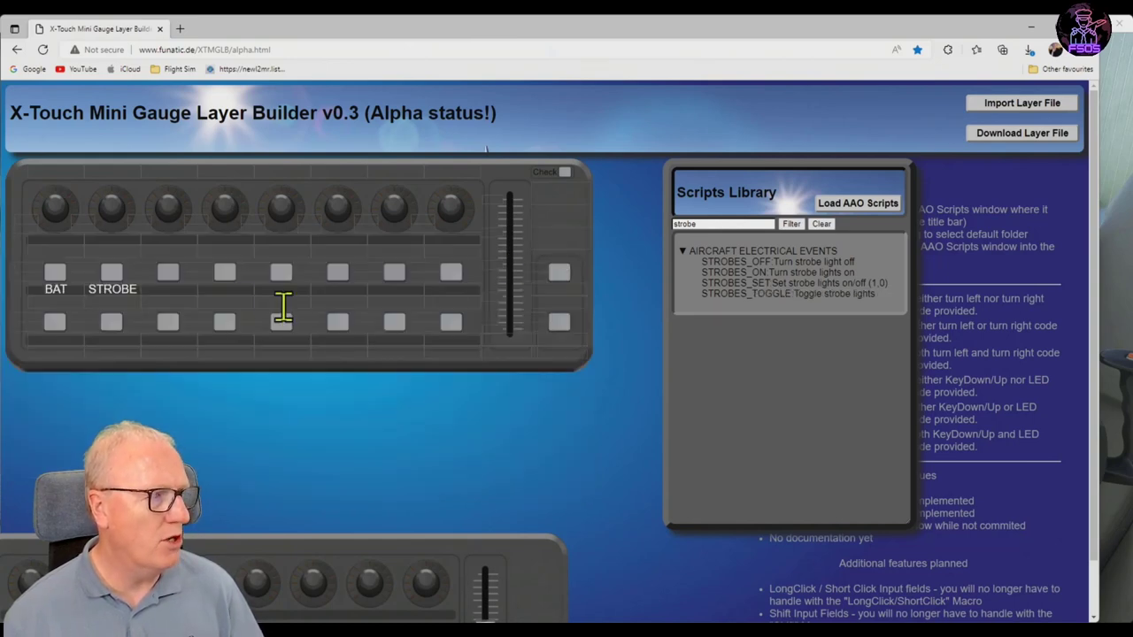
left_click(167, 274)
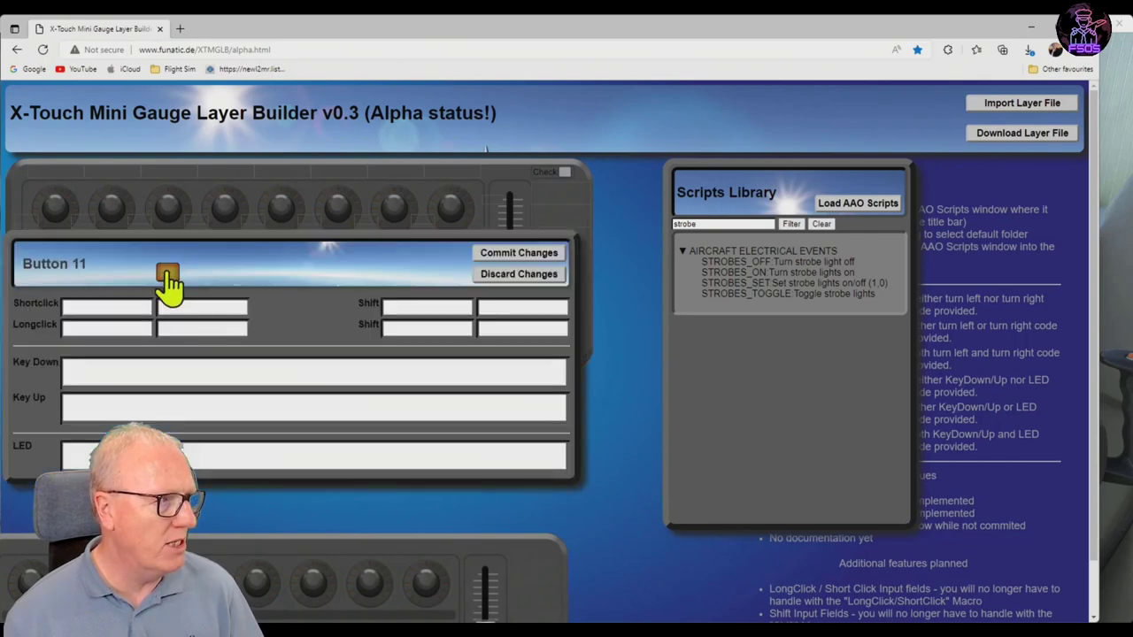